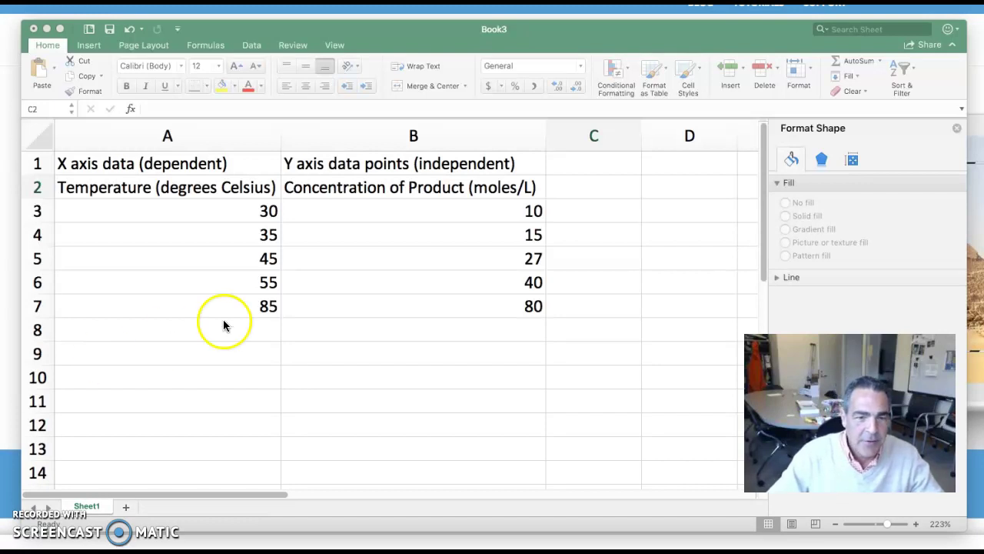
Step: Examine the temperature values in column A and the product concentration values in column B
{"action": "left_click", "coordinate": [217, 213]}
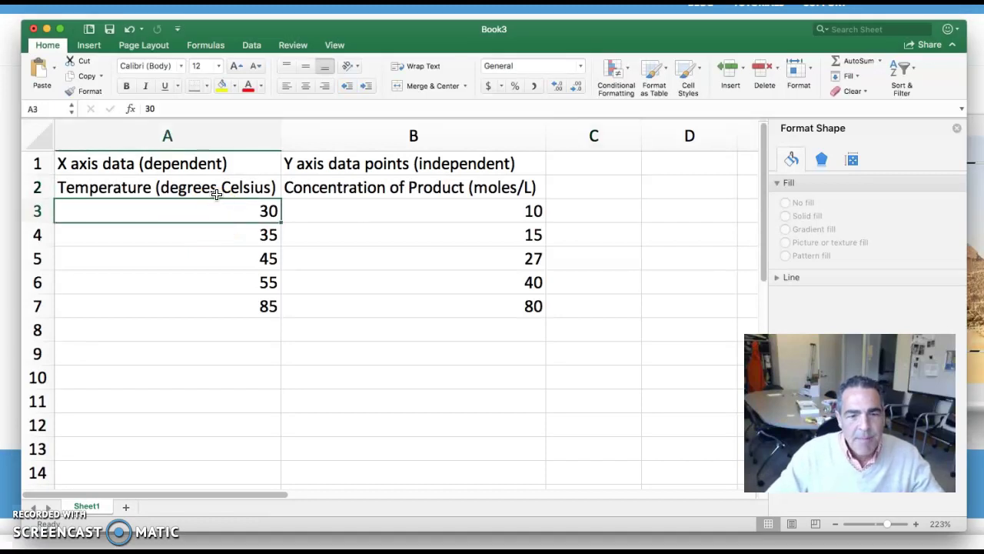
{"action": "left_click", "coordinate": [217, 189]}
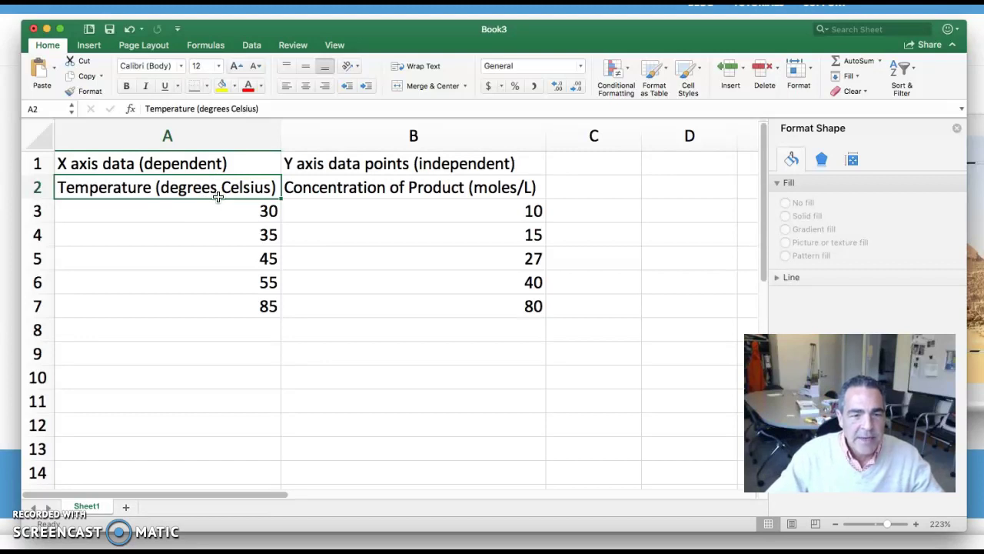
{"action": "left_click", "coordinate": [217, 210]}
{"action": "left_click", "coordinate": [220, 234]}
{"action": "left_click", "coordinate": [220, 261]}
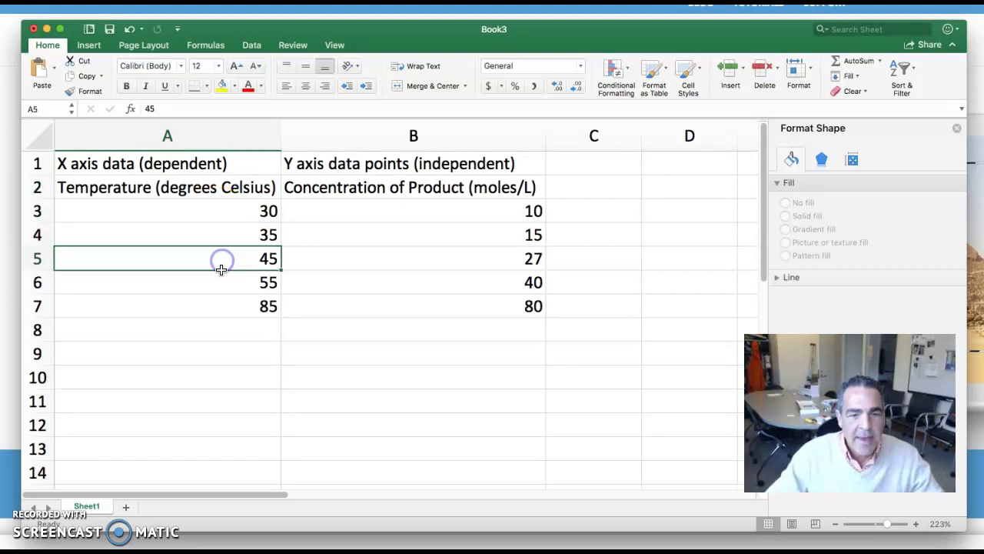
{"action": "left_click", "coordinate": [222, 283]}
{"action": "left_click", "coordinate": [368, 211]}
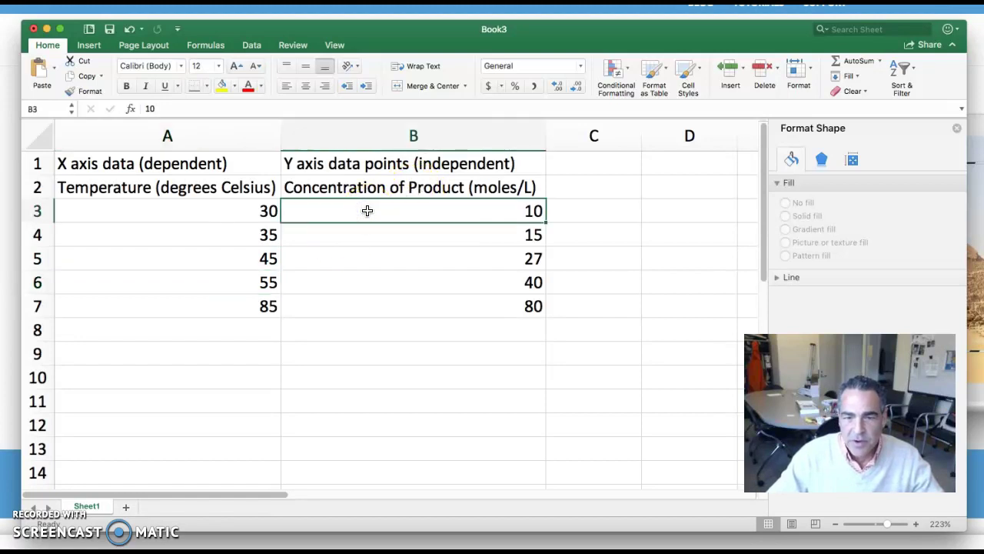
{"action": "left_click_drag", "start_coordinate": [367, 211], "coordinate": [369, 306]}
Step: Compare the X axis and Y axis headings in row 1 with the paired data points in rows 3 to 7
{"action": "left_click", "coordinate": [259, 218]}
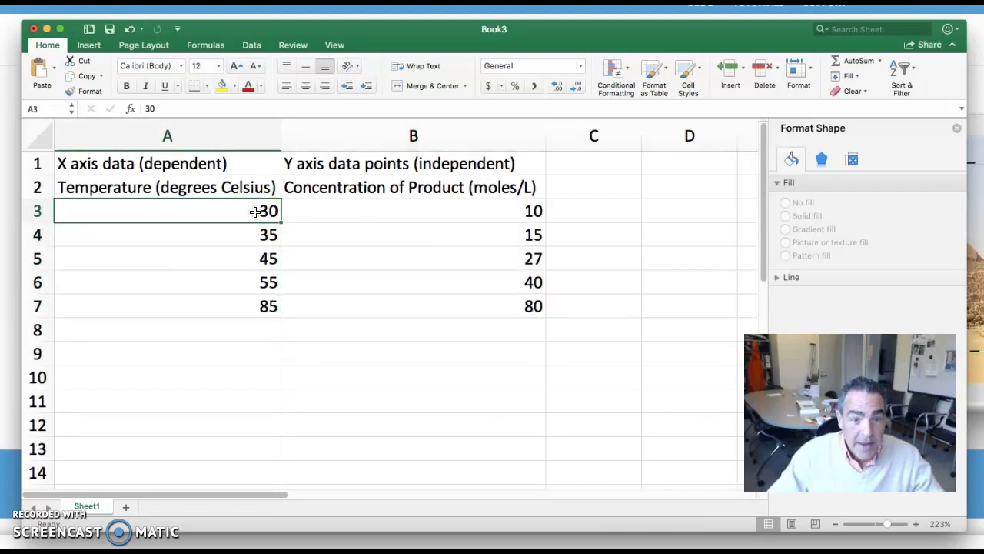
{"action": "left_click", "coordinate": [223, 164]}
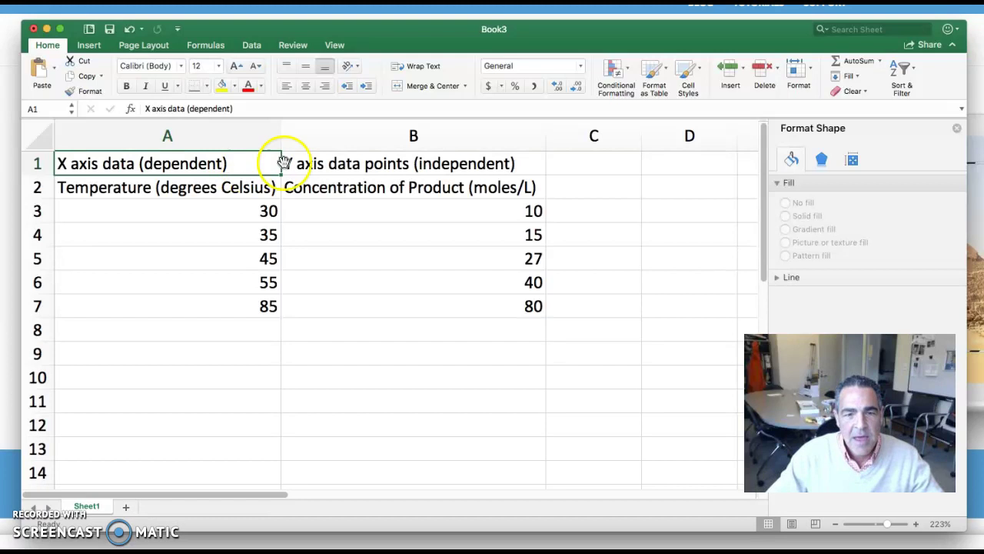
{"action": "left_click", "coordinate": [353, 221]}
{"action": "left_click_drag", "start_coordinate": [353, 221], "coordinate": [356, 308]}
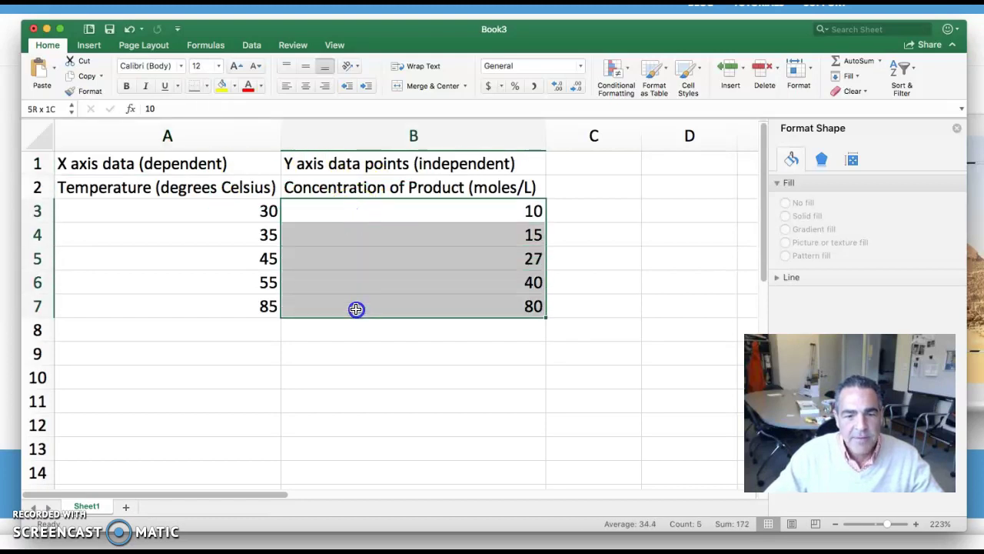
{"action": "left_click", "coordinate": [367, 164]}
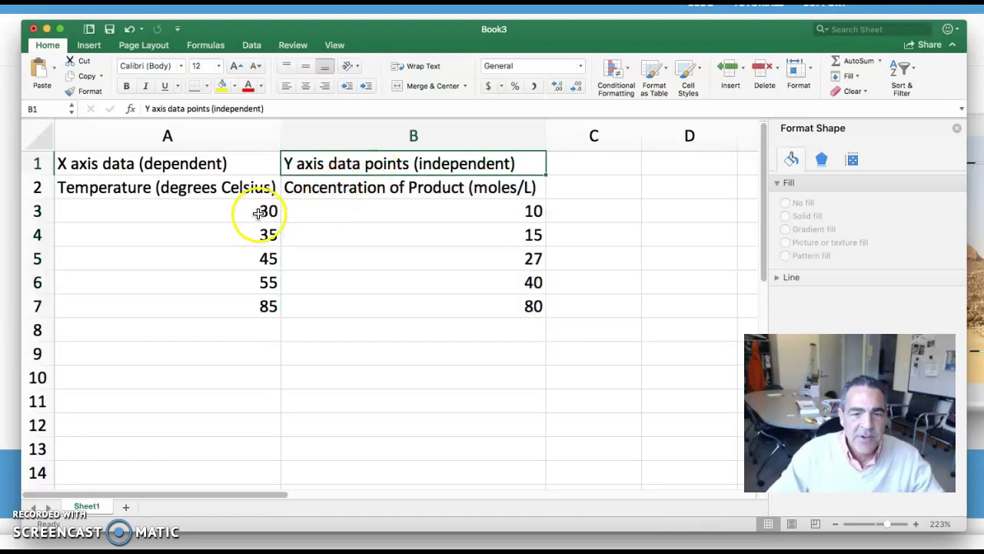
{"action": "left_click_drag", "start_coordinate": [253, 219], "coordinate": [260, 313]}
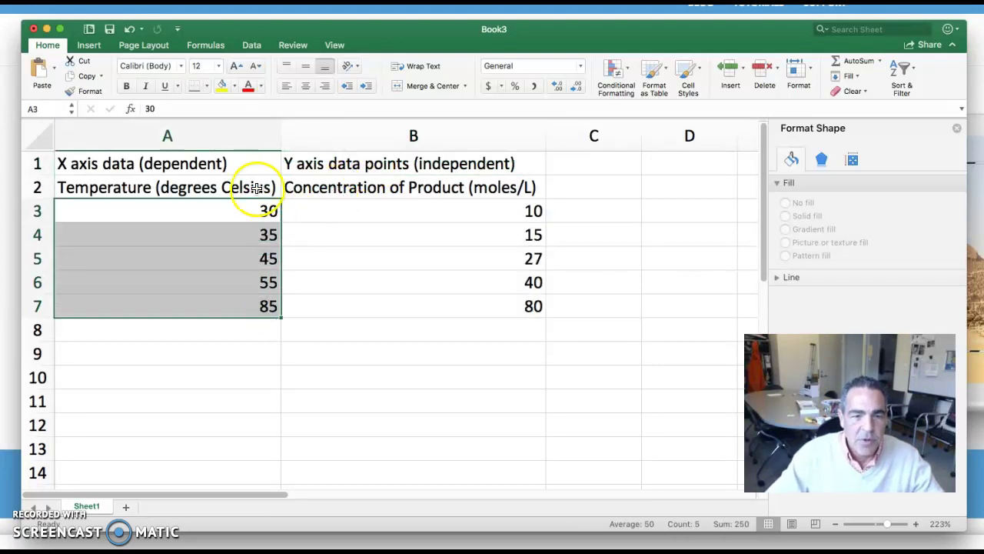
{"action": "left_click", "coordinate": [360, 208]}
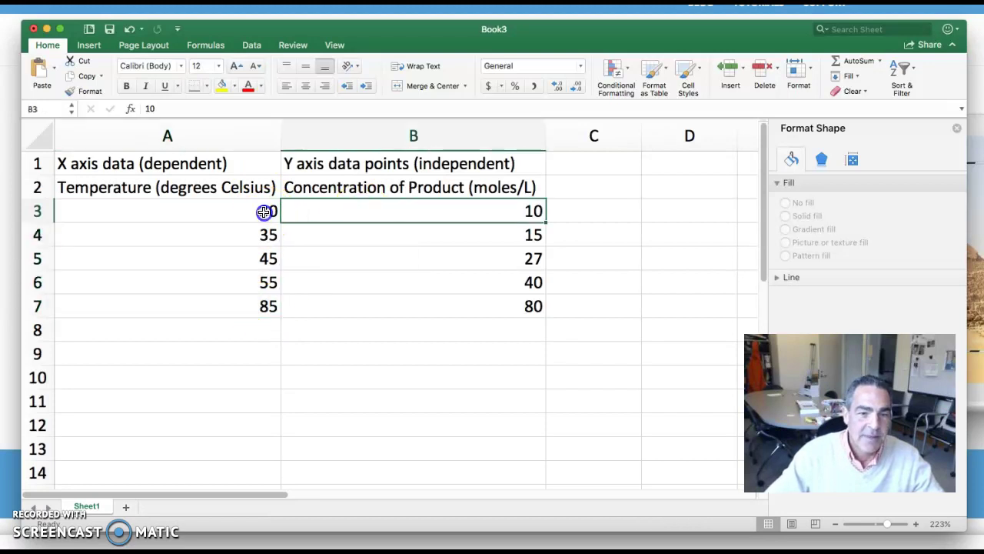
{"action": "left_click_drag", "start_coordinate": [266, 210], "coordinate": [266, 304]}
{"action": "left_click_drag", "start_coordinate": [368, 212], "coordinate": [369, 315]}
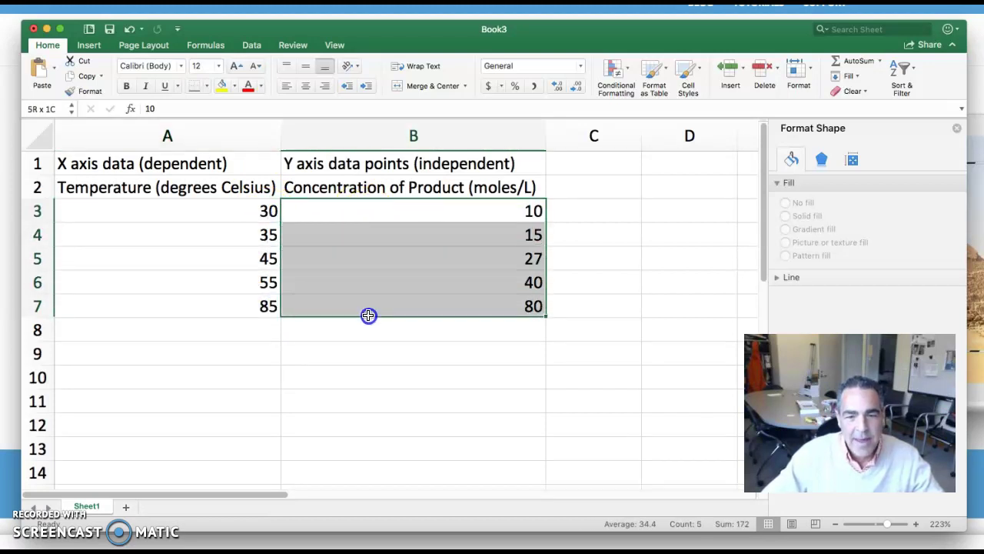
Step: Insert a markers-only scatter chart from the temperature and concentration data in A3:B7
{"action": "left_click_drag", "start_coordinate": [242, 211], "coordinate": [392, 301]}
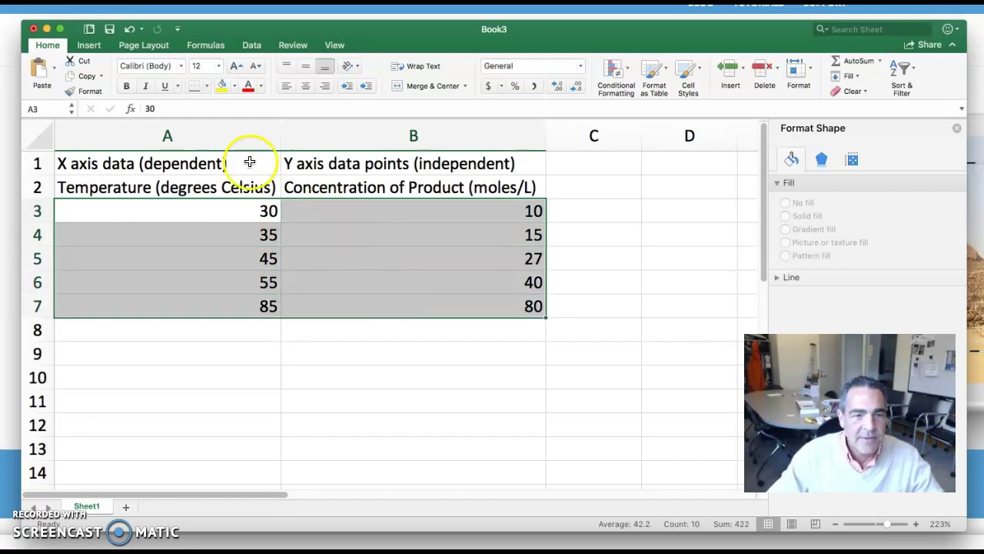
{"action": "left_click", "coordinate": [88, 46]}
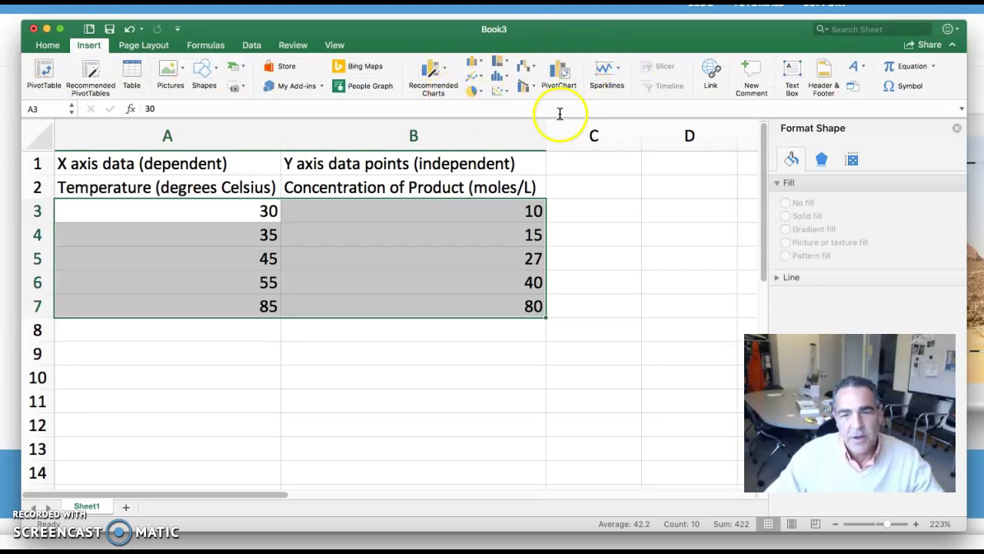
{"action": "left_click", "coordinate": [499, 92]}
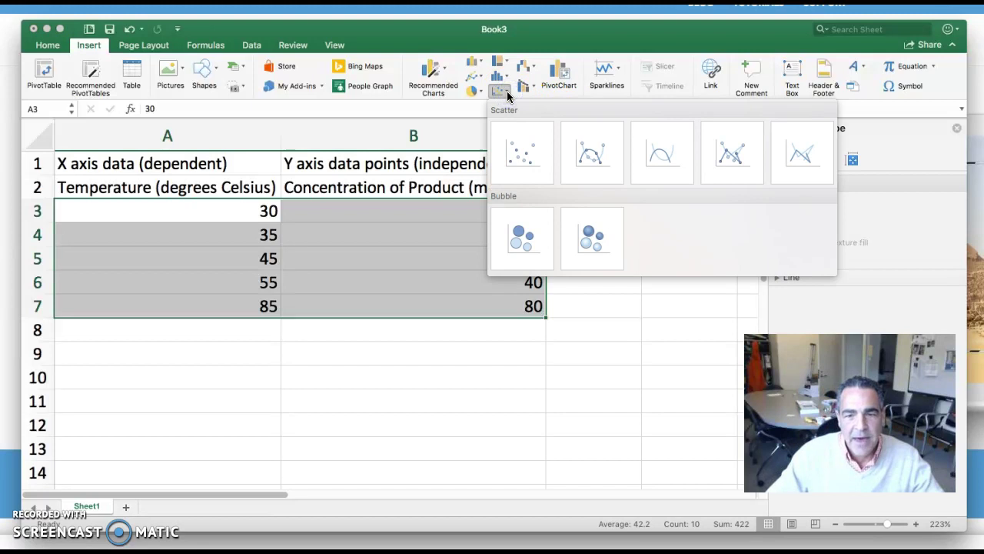
{"action": "left_click", "coordinate": [521, 147]}
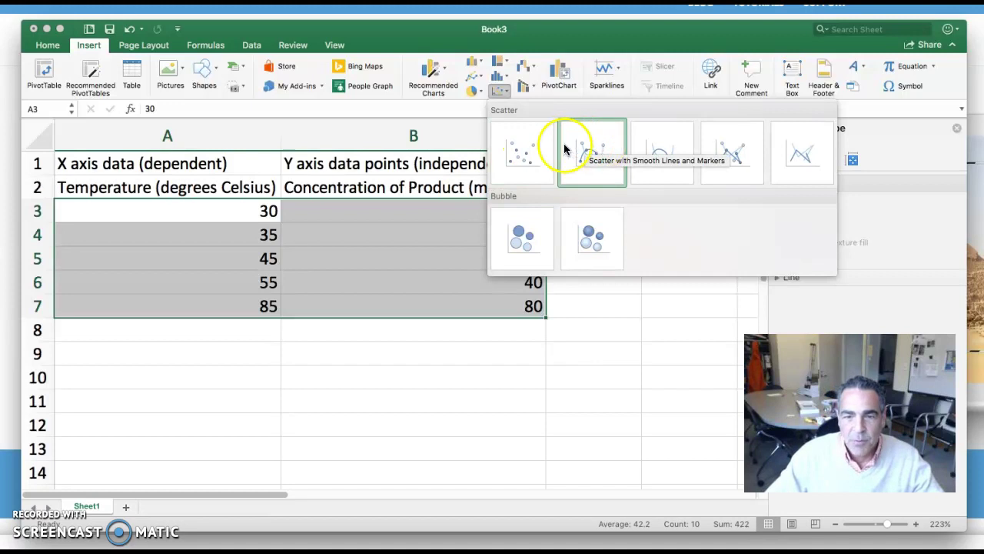
{"action": "left_click", "coordinate": [519, 151]}
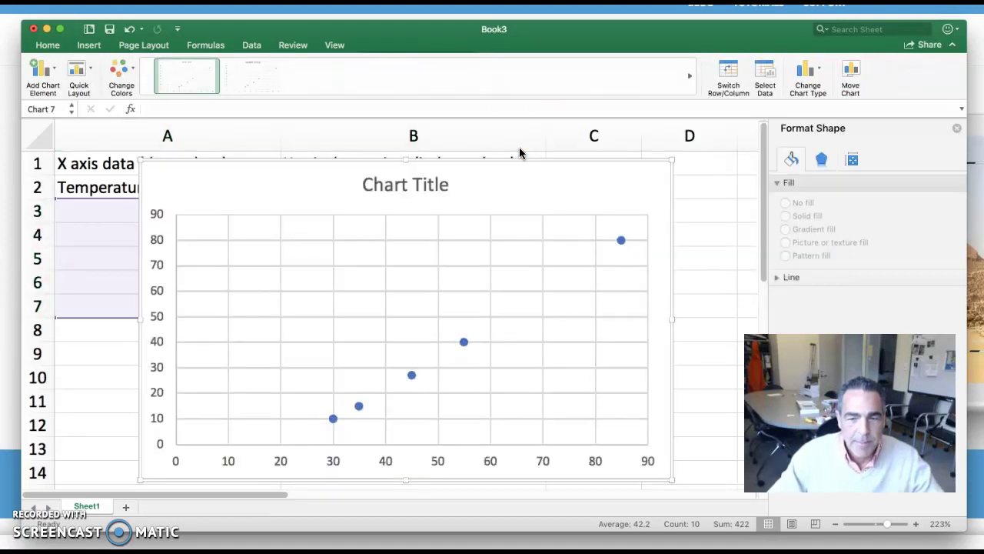
Step: Apply the quick chart layout that includes axis titles, a legend and a linear trendline with its equation and R² value
{"action": "left_click", "coordinate": [516, 184]}
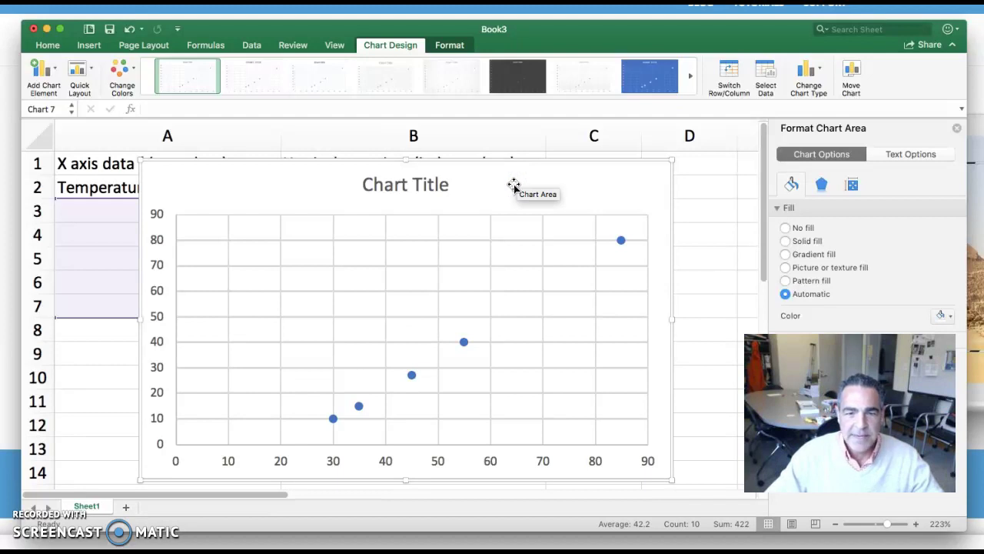
{"action": "left_click", "coordinate": [502, 192]}
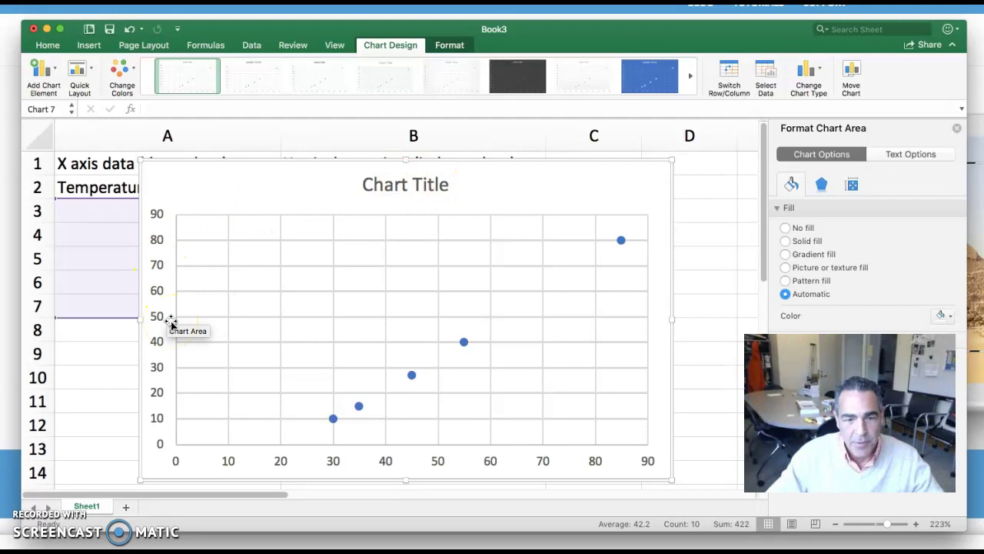
{"action": "left_click", "coordinate": [49, 71]}
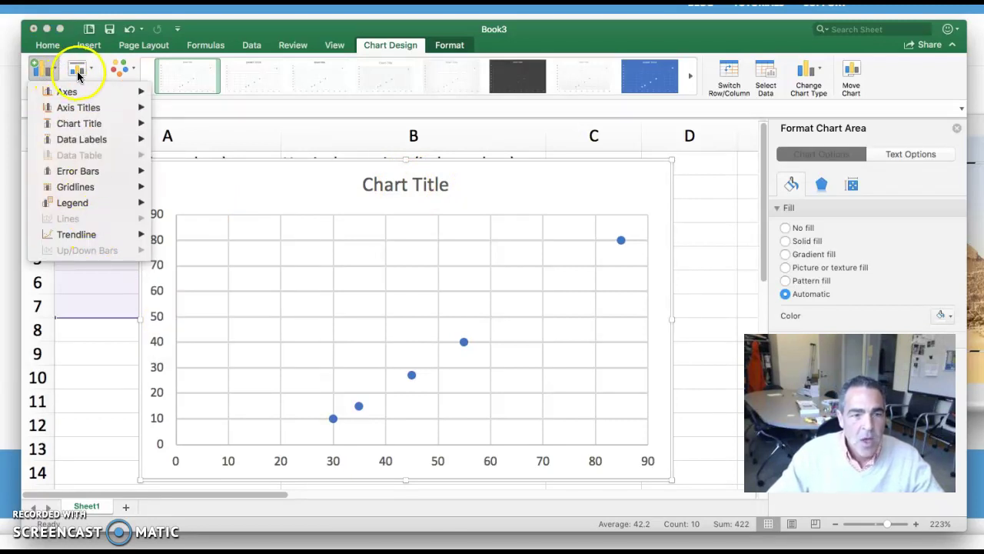
{"action": "left_click", "coordinate": [91, 72]}
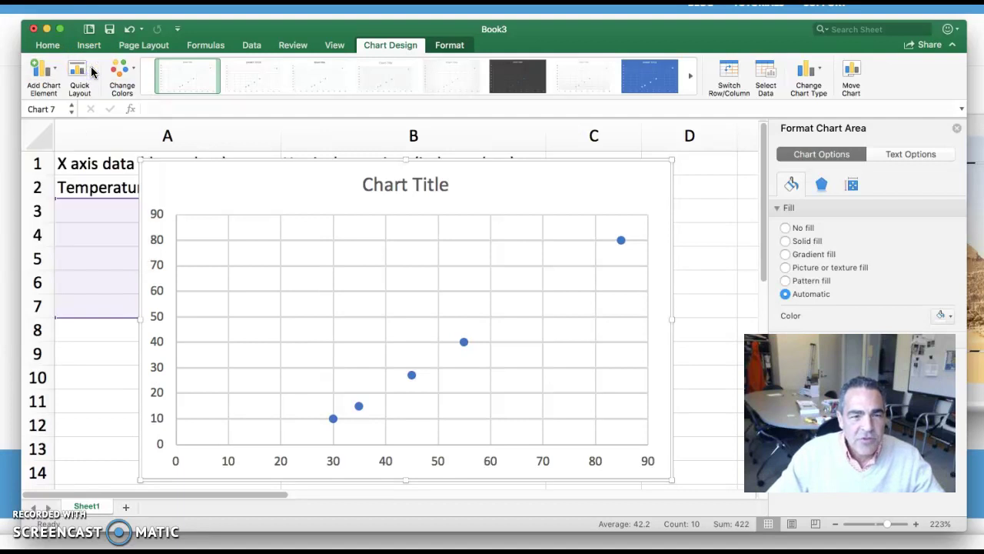
{"action": "left_click", "coordinate": [91, 72]}
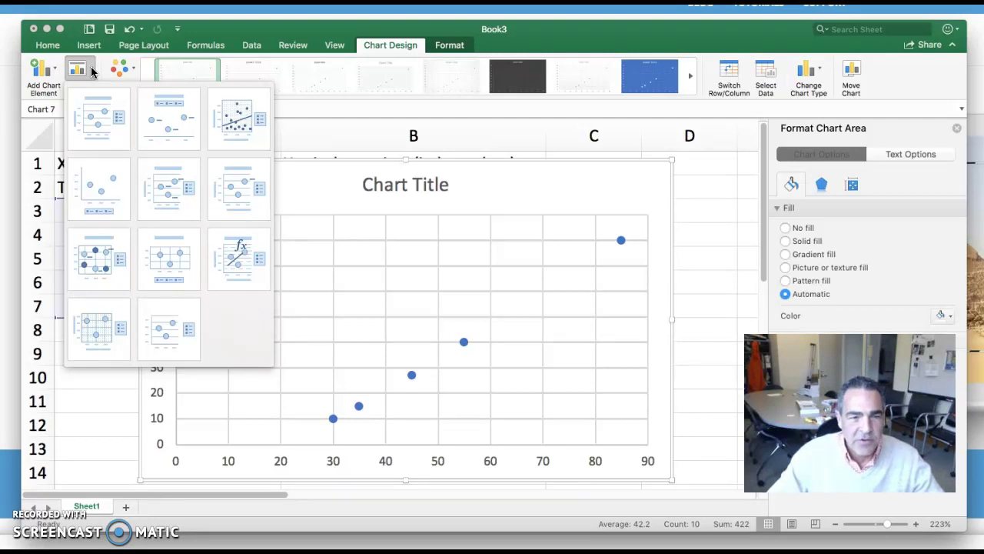
{"action": "left_click", "coordinate": [242, 261]}
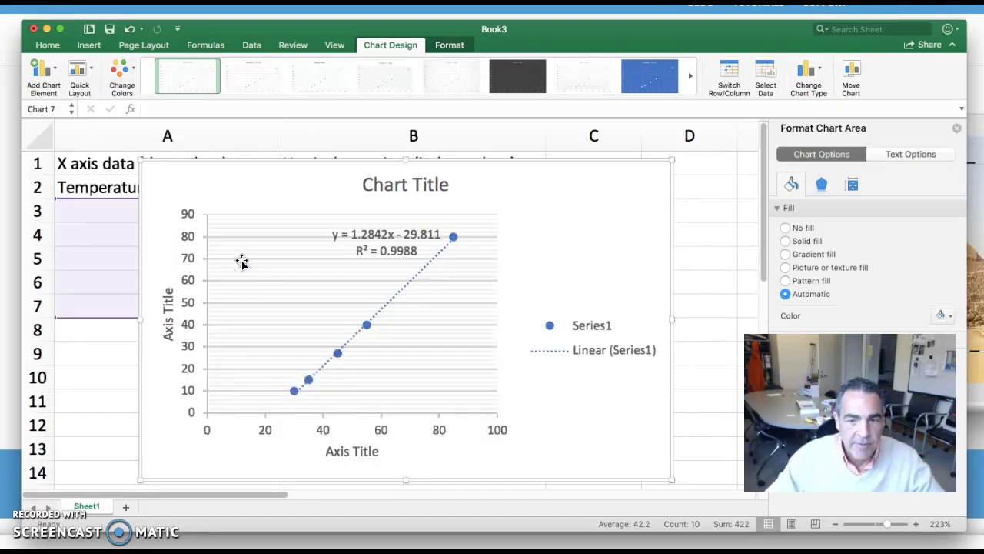
Step: Delete the legend showing Series1 and Linear (Series1) from the scatter chart
{"action": "left_click", "coordinate": [548, 323]}
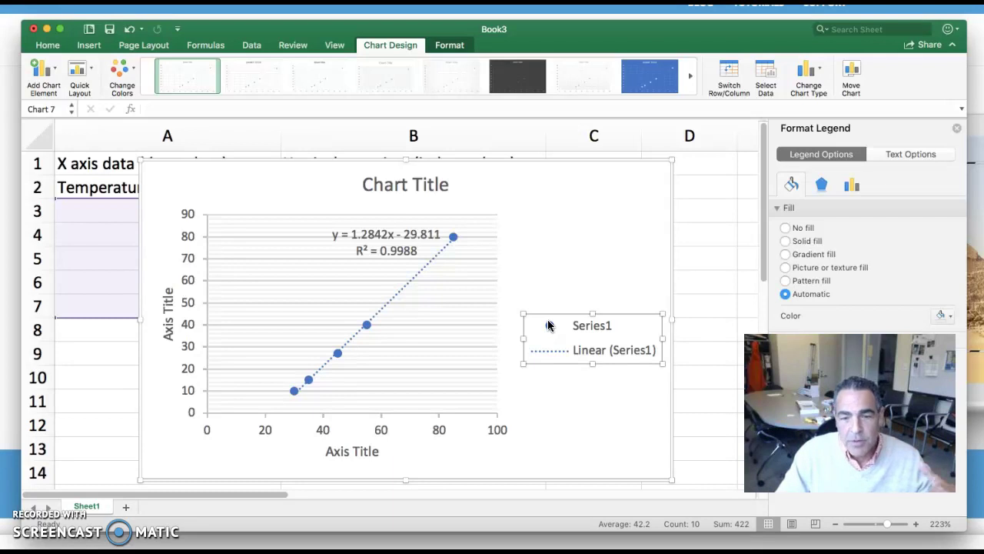
{"action": "key", "text": "Escape"}
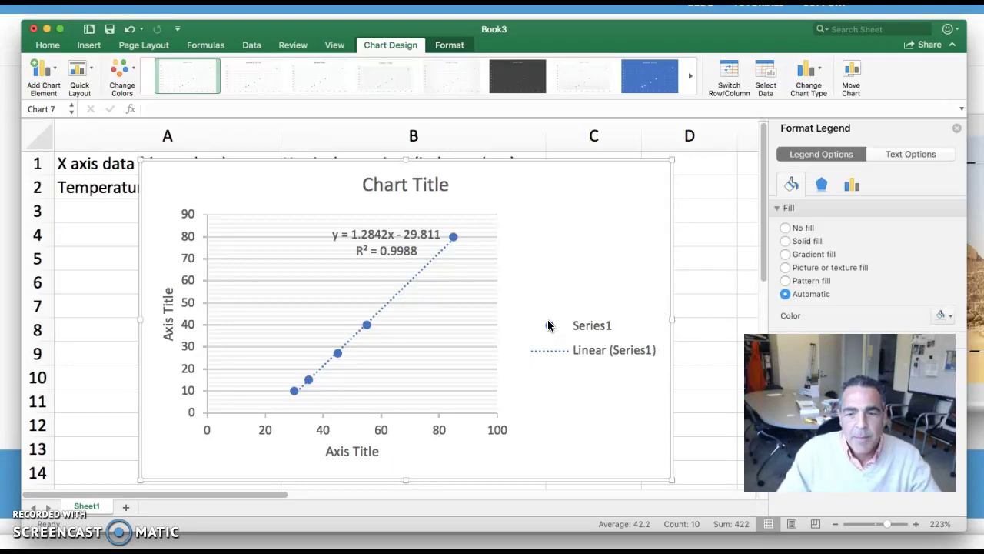
{"action": "key", "text": "Delete"}
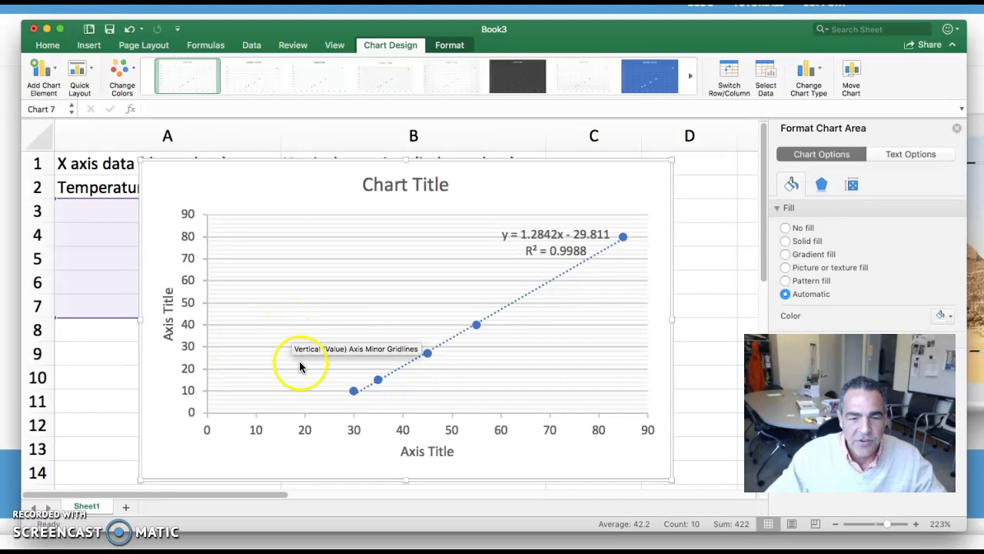
Step: Set the horizontal axis bounds of the scatter chart to a minimum of 25 and a maximum of 90
{"action": "left_click", "coordinate": [305, 415]}
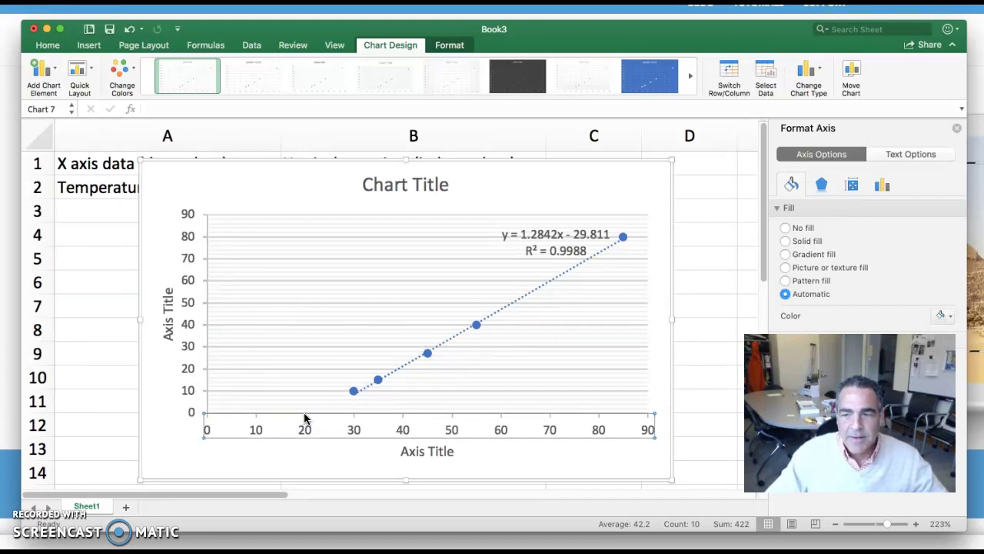
{"action": "left_click", "coordinate": [882, 185]}
{"action": "left_click", "coordinate": [855, 186]}
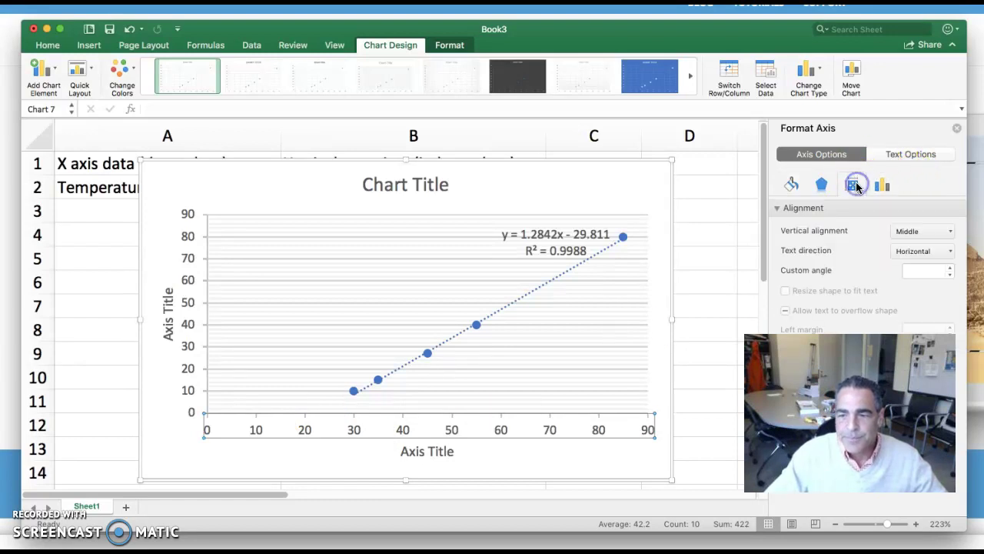
{"action": "left_click", "coordinate": [821, 185]}
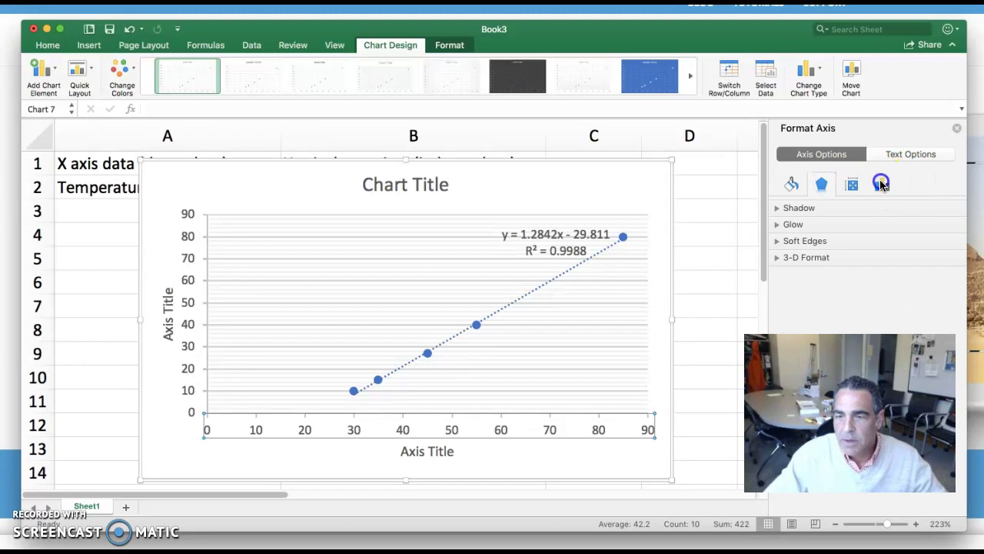
{"action": "left_click", "coordinate": [882, 184]}
{"action": "left_click", "coordinate": [915, 155]}
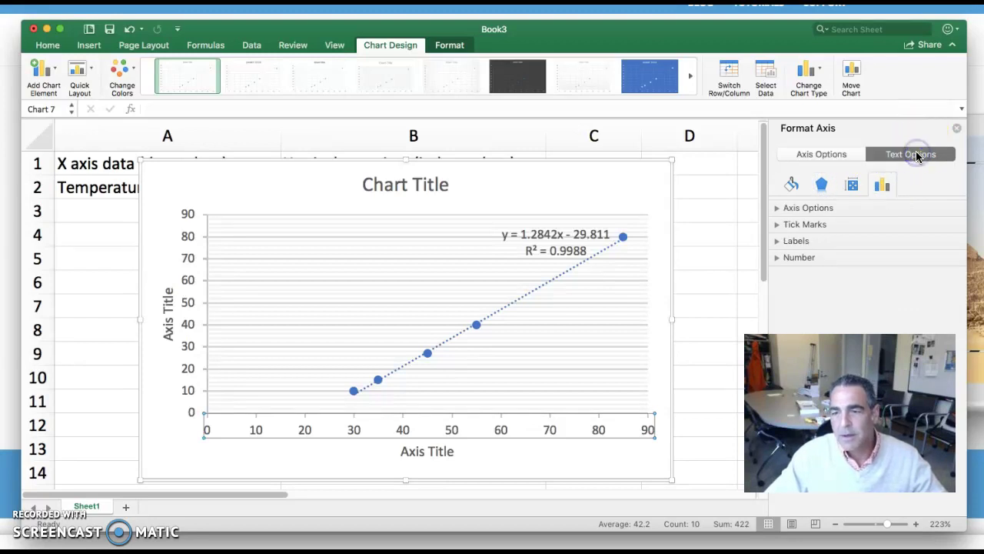
{"action": "left_click", "coordinate": [818, 154]}
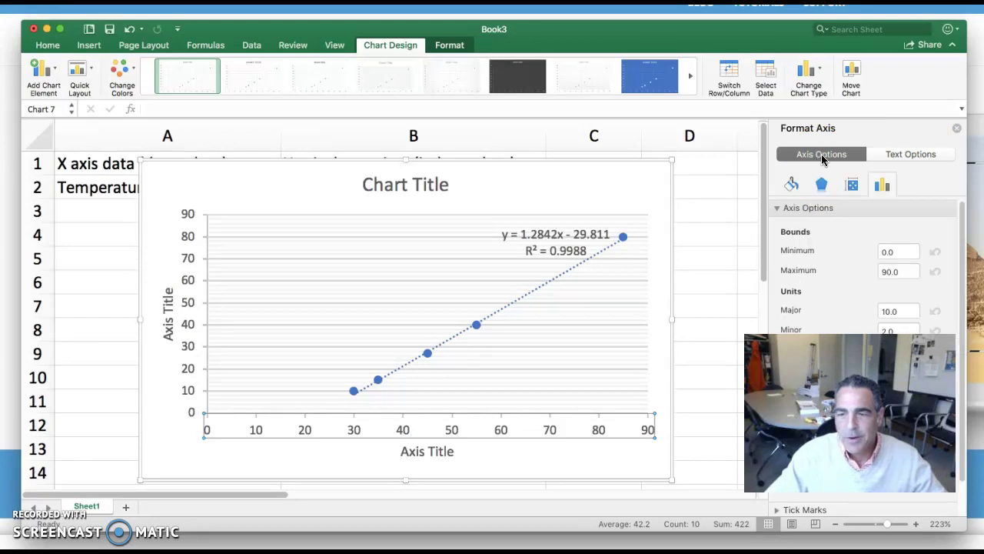
{"action": "left_click", "coordinate": [803, 211]}
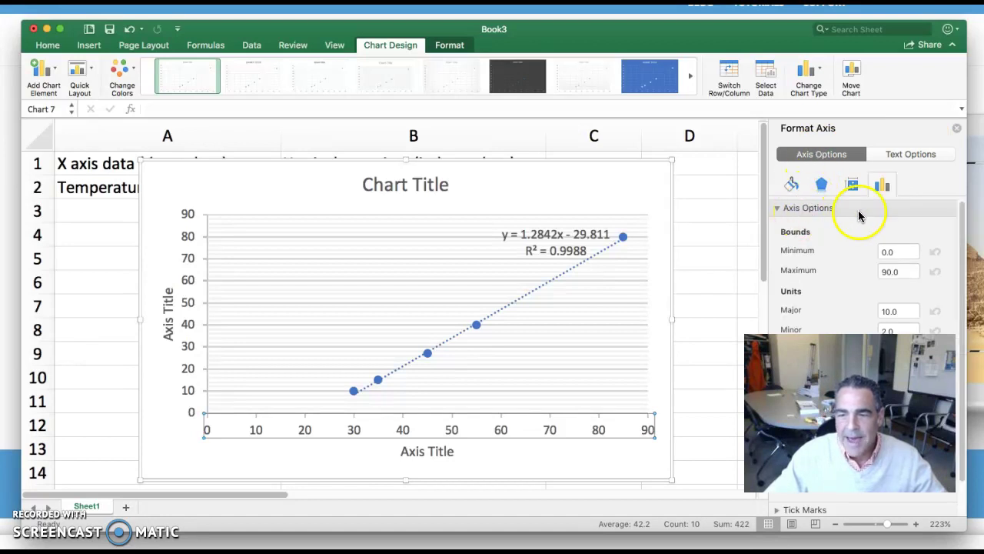
{"action": "left_click", "coordinate": [882, 186]}
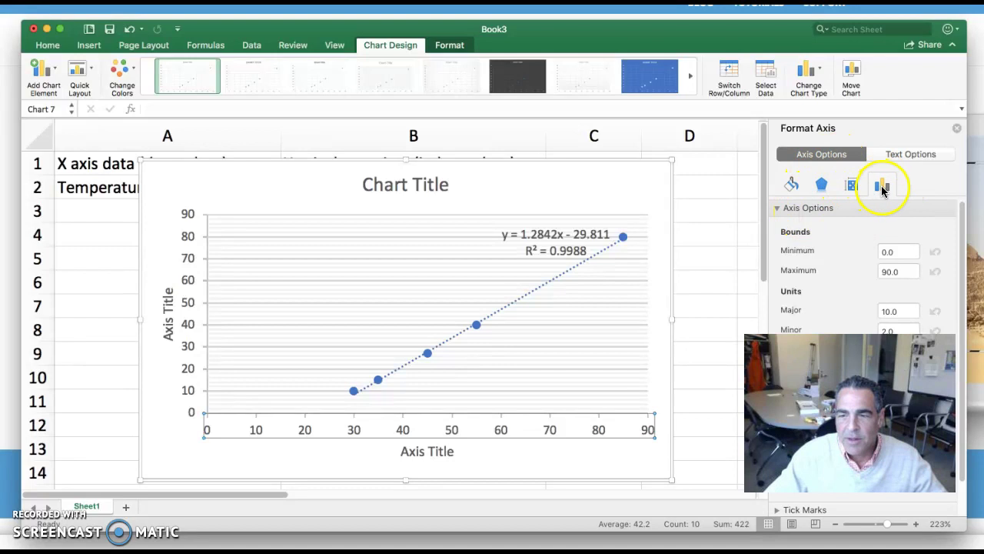
{"action": "left_click", "coordinate": [894, 251]}
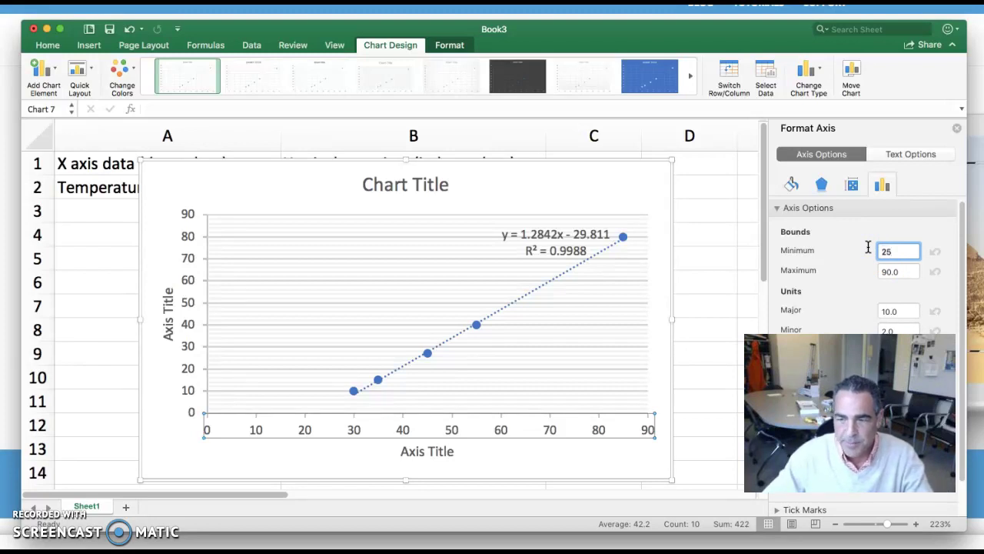
{"action": "left_click_drag", "start_coordinate": [905, 265], "coordinate": [848, 271]}
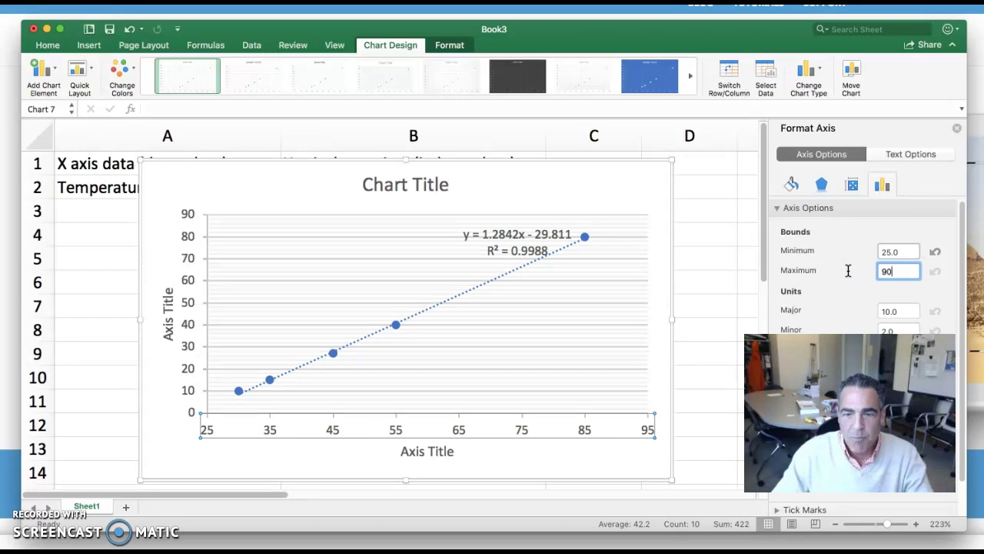
{"action": "key", "text": "Return"}
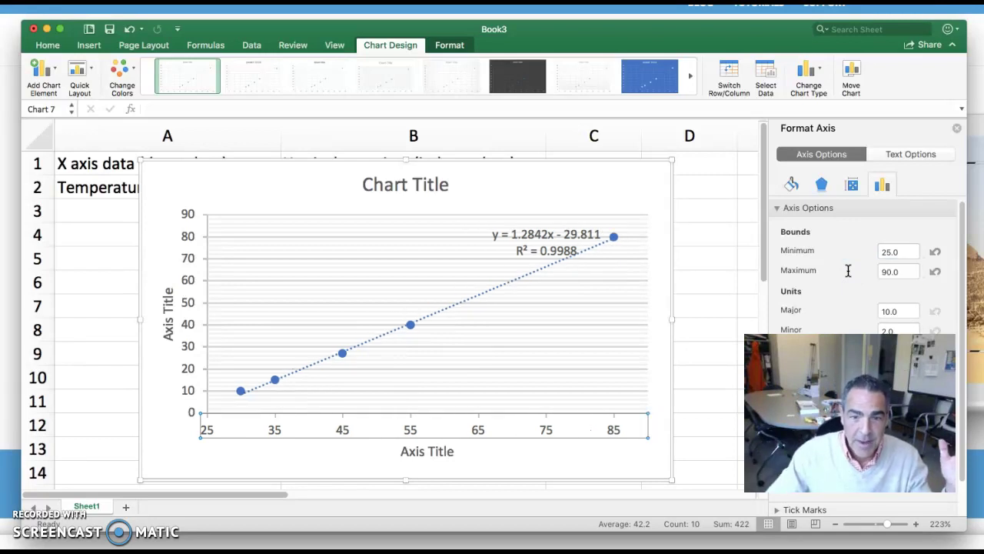
Step: Move the trendline equation and R² label into the empty plot space below the trendline, clear of the data points
{"action": "left_click", "coordinate": [530, 234]}
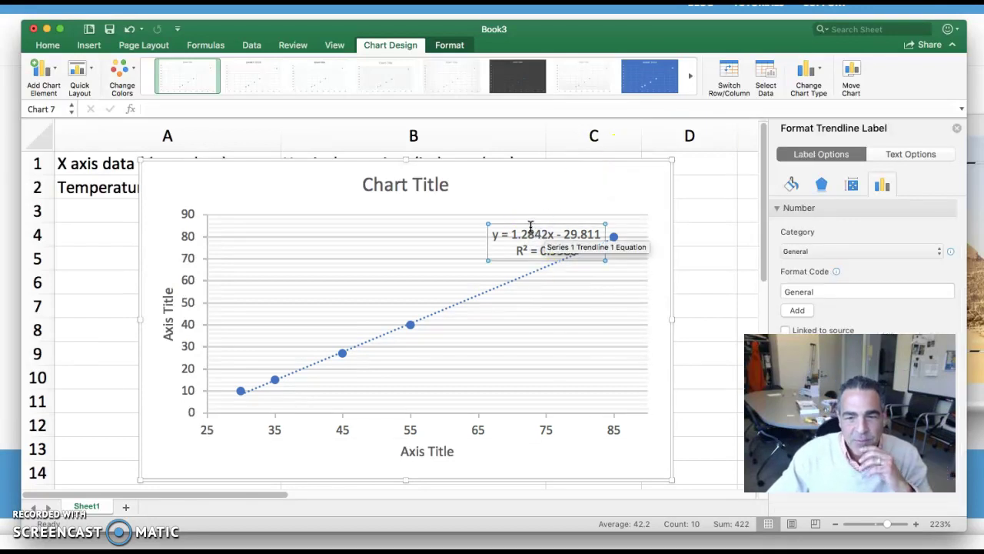
{"action": "left_click", "coordinate": [509, 227]}
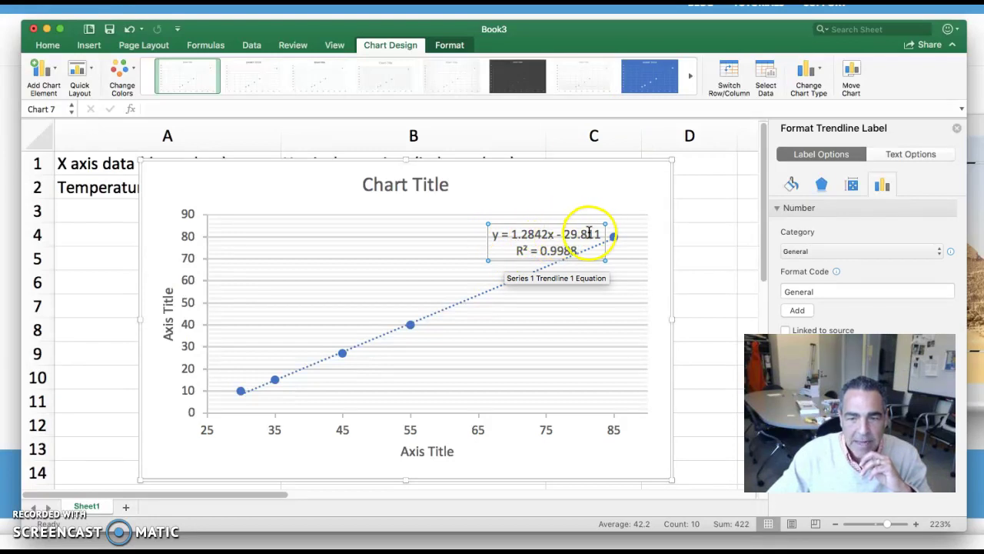
{"action": "left_click_drag", "start_coordinate": [588, 223], "coordinate": [606, 327]}
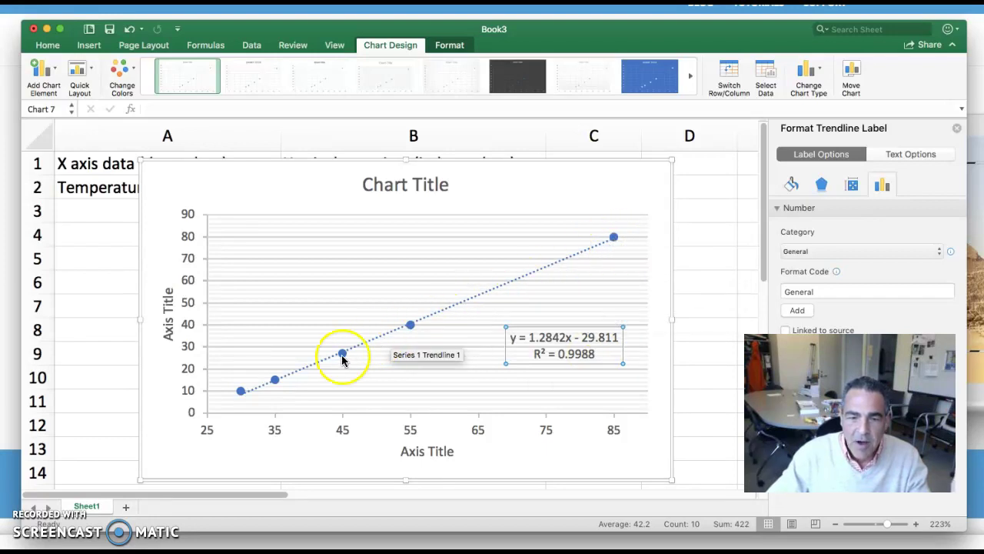
{"action": "left_click", "coordinate": [592, 270]}
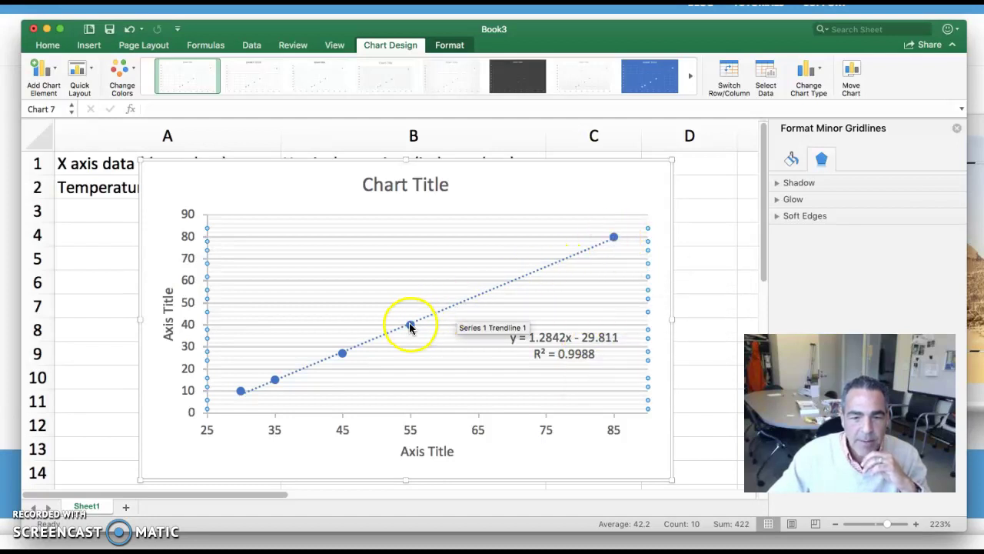
{"action": "left_click", "coordinate": [338, 446]}
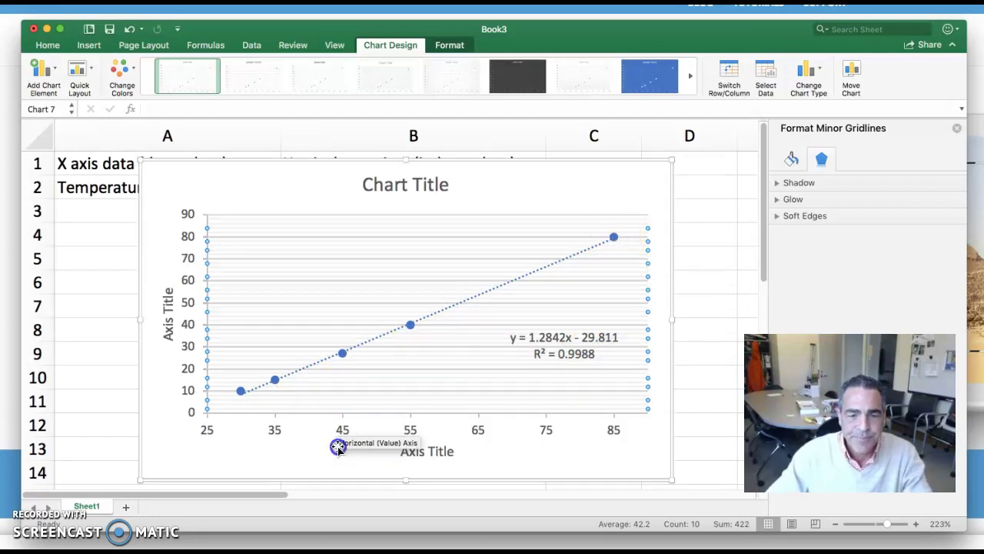
Step: Replace the chart title with "Effect of Temperature on Concentration of Product in a Chemical Reaction"
{"action": "left_click", "coordinate": [381, 184]}
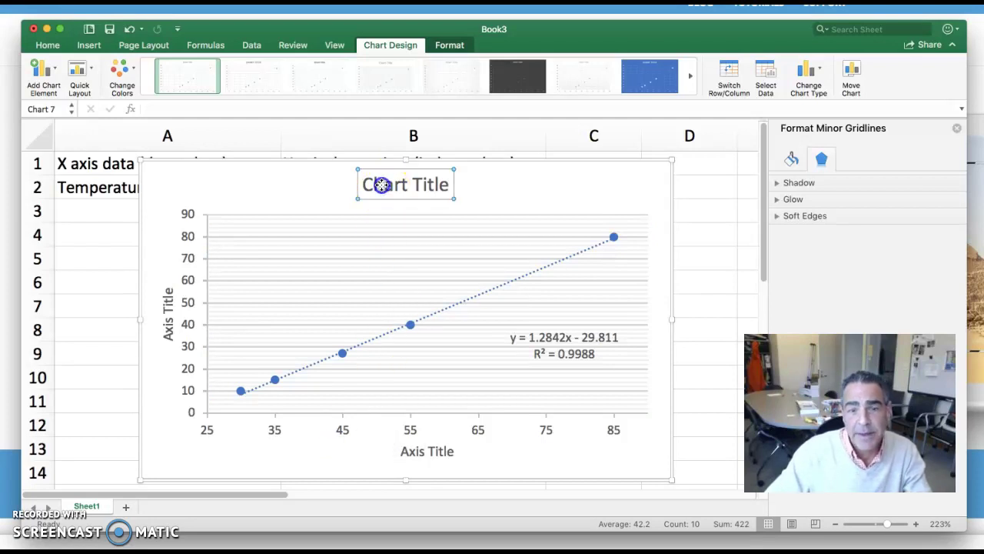
{"action": "double_click", "coordinate": [381, 186]}
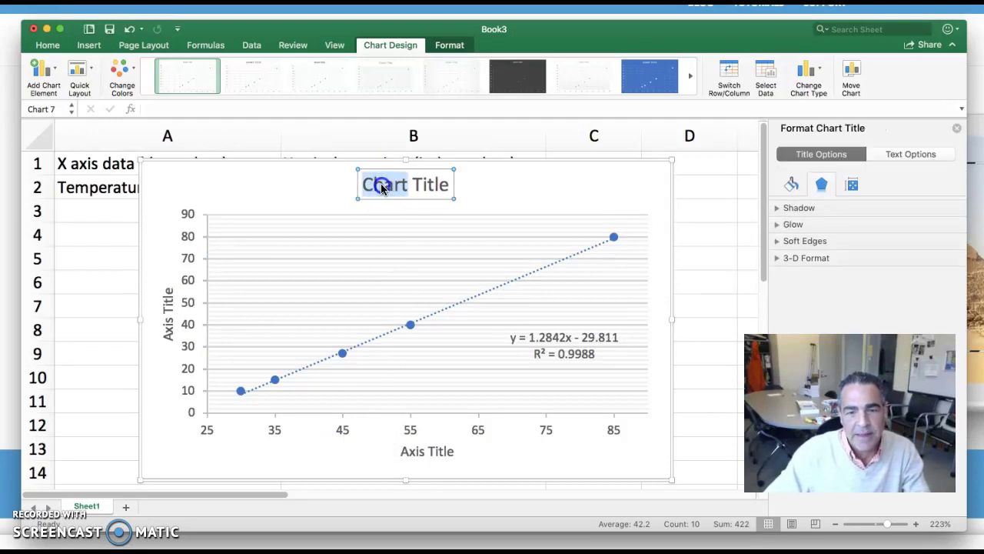
{"action": "left_click_drag", "start_coordinate": [381, 184], "coordinate": [455, 182]}
{"action": "type", "text": "Eff"}
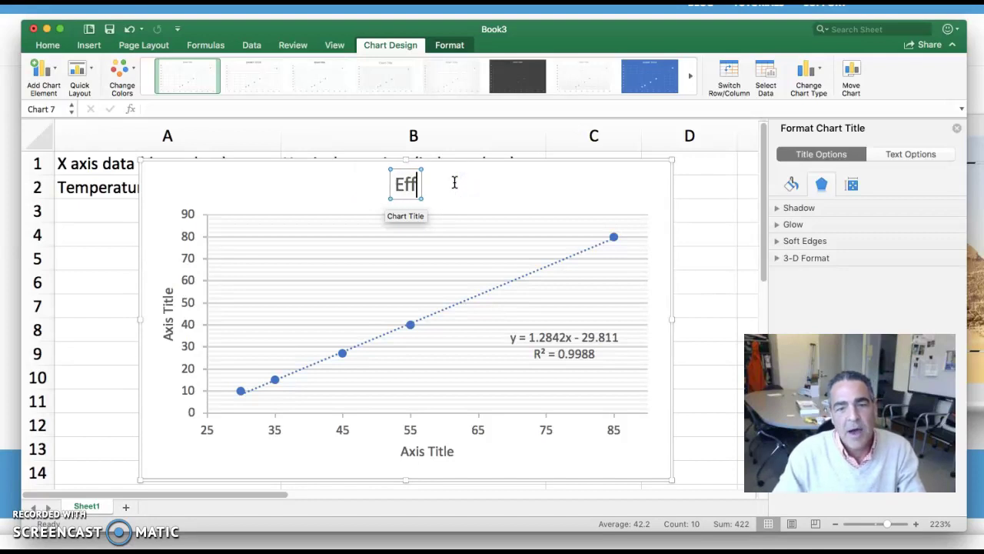
{"action": "type", "text": "ect of Tem"}
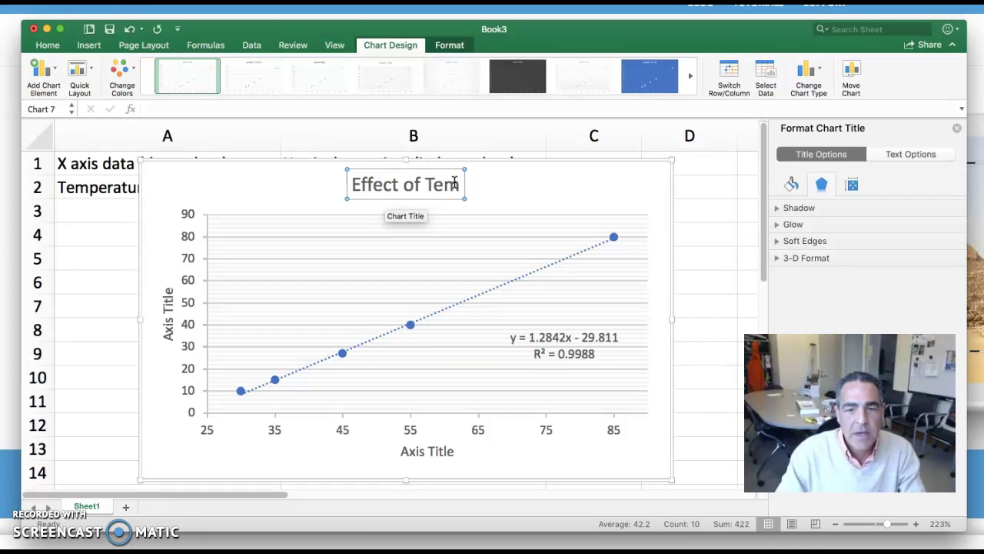
{"action": "type", "text": "perature on Co"}
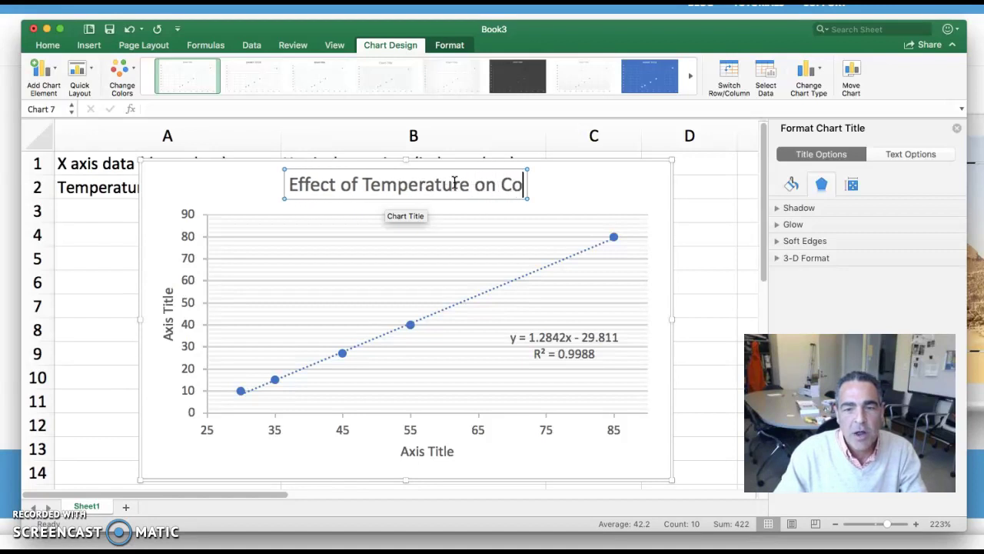
{"action": "type", "text": "ncentration o"}
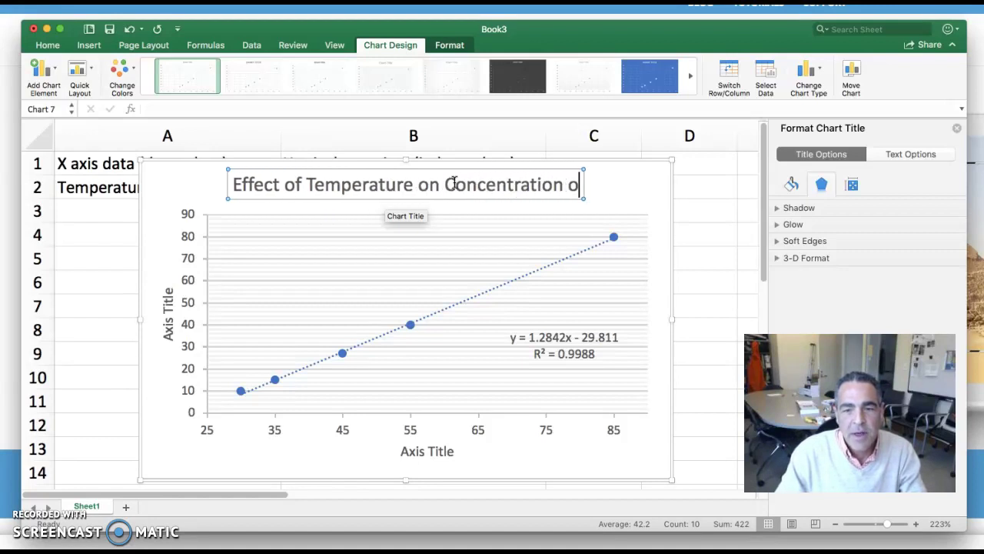
{"action": "type", "text": "f Product "}
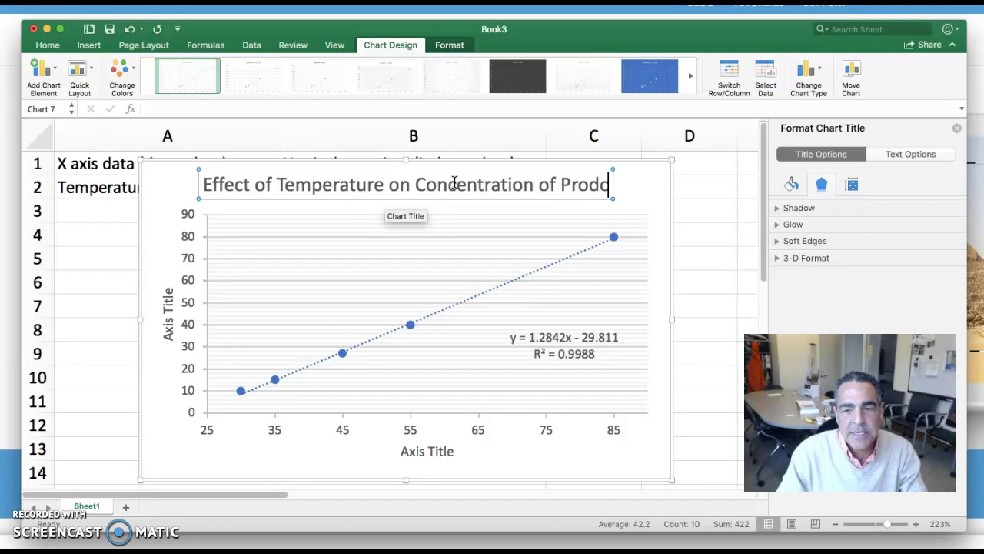
{"action": "type", "text": "in"}
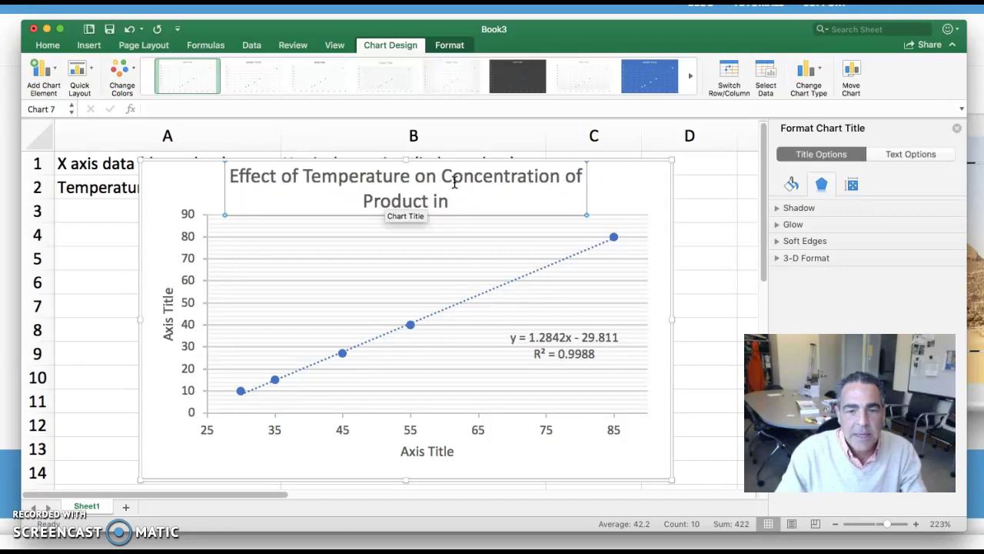
{"action": "type", "text": " a Chemi"}
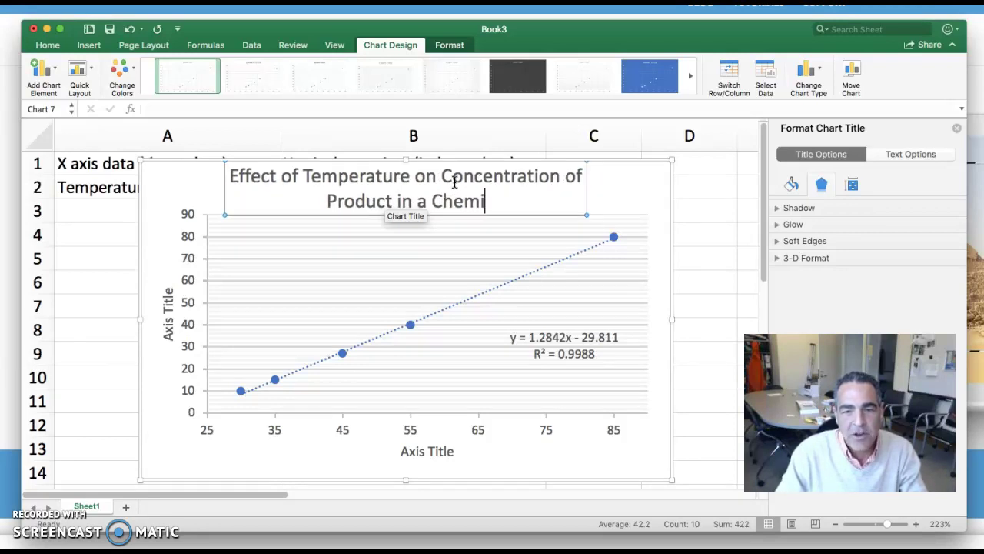
{"action": "type", "text": "cal Reaction"}
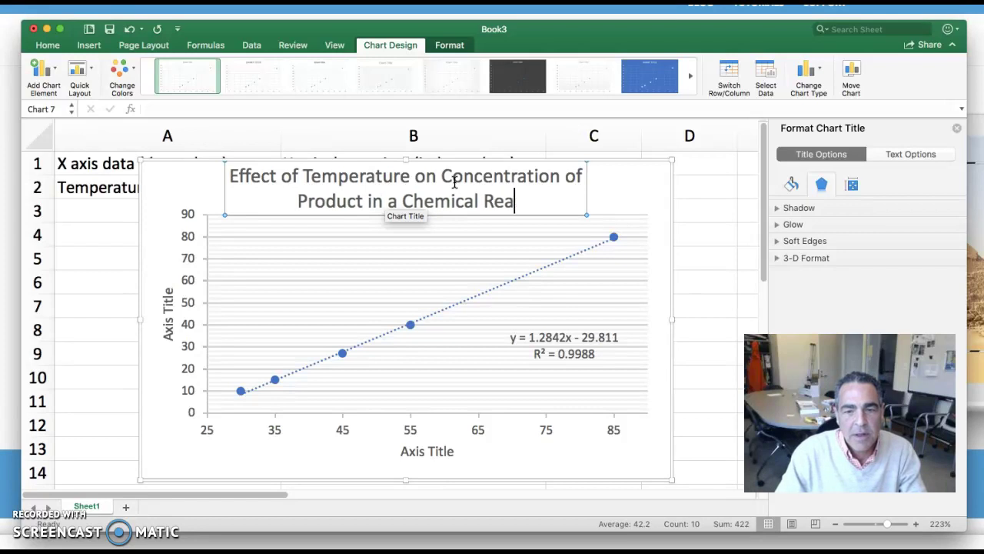
Step: Set the vertical axis title to "Concentration of Product (mol/L)"
{"action": "left_click", "coordinate": [167, 315]}
{"action": "triple_click", "coordinate": [168, 312]}
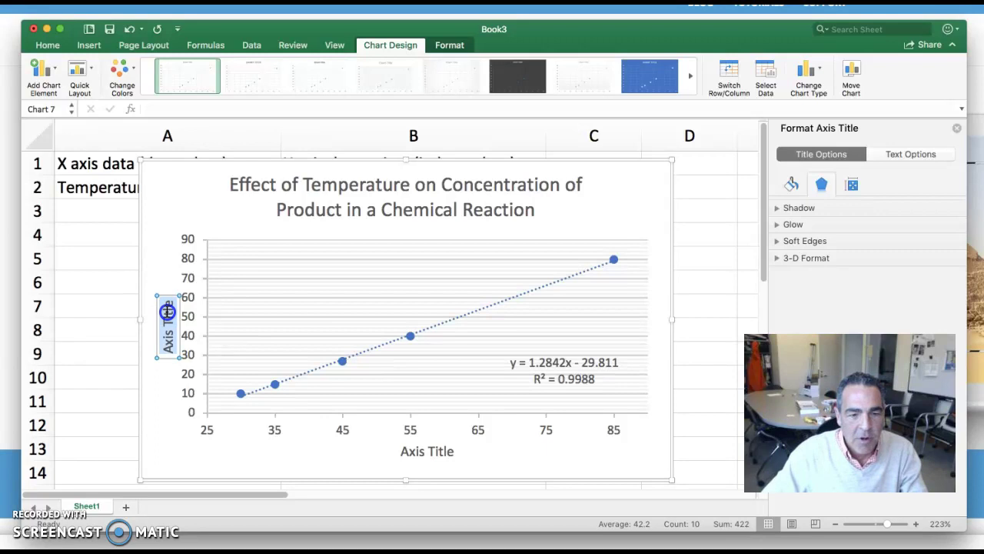
{"action": "type", "text": "Concen"}
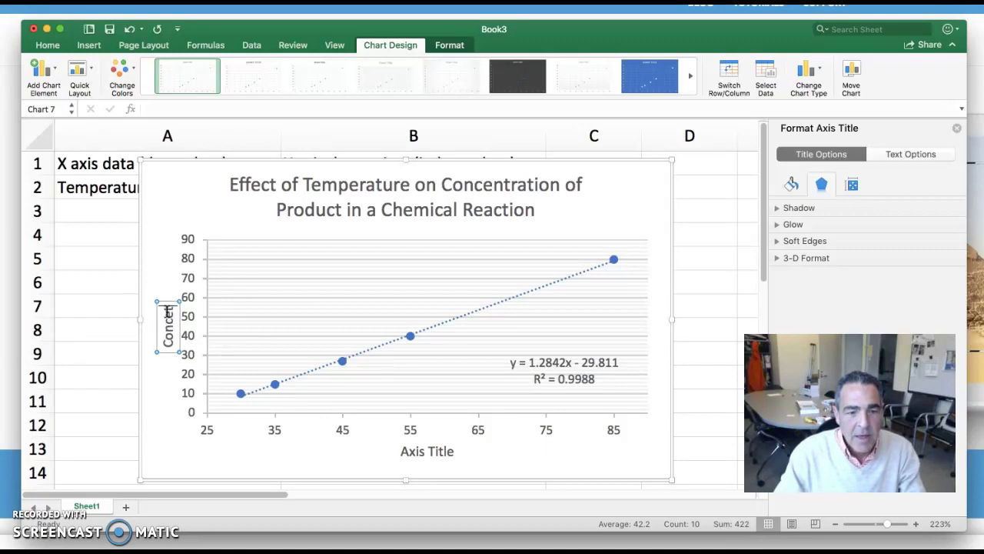
{"action": "type", "text": "tration of"}
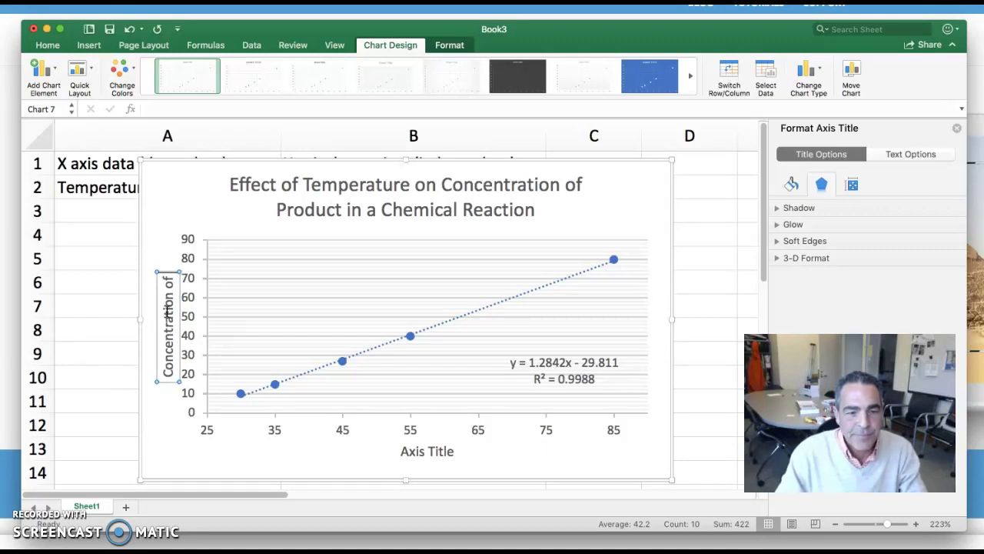
{"action": "type", "text": " Product"}
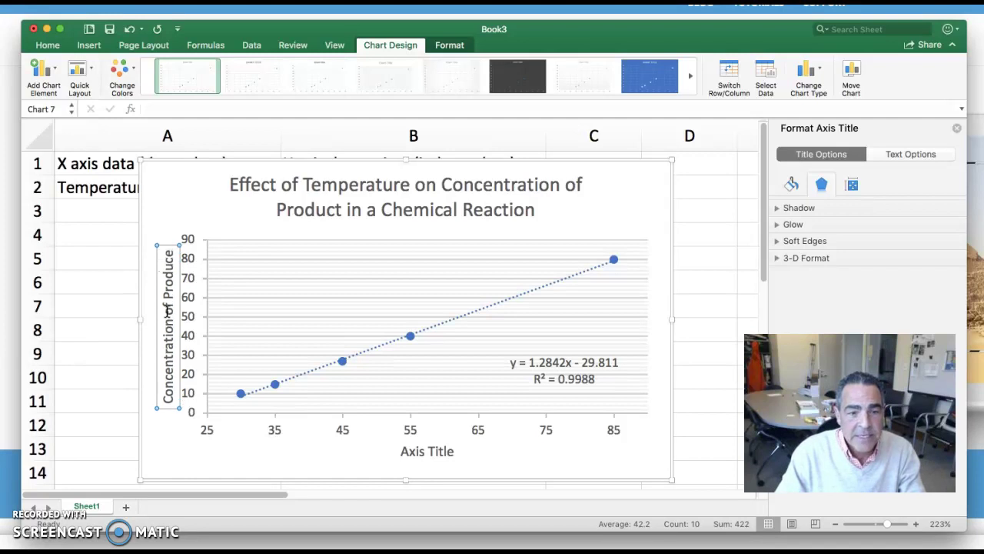
{"action": "type", "text": " ("}
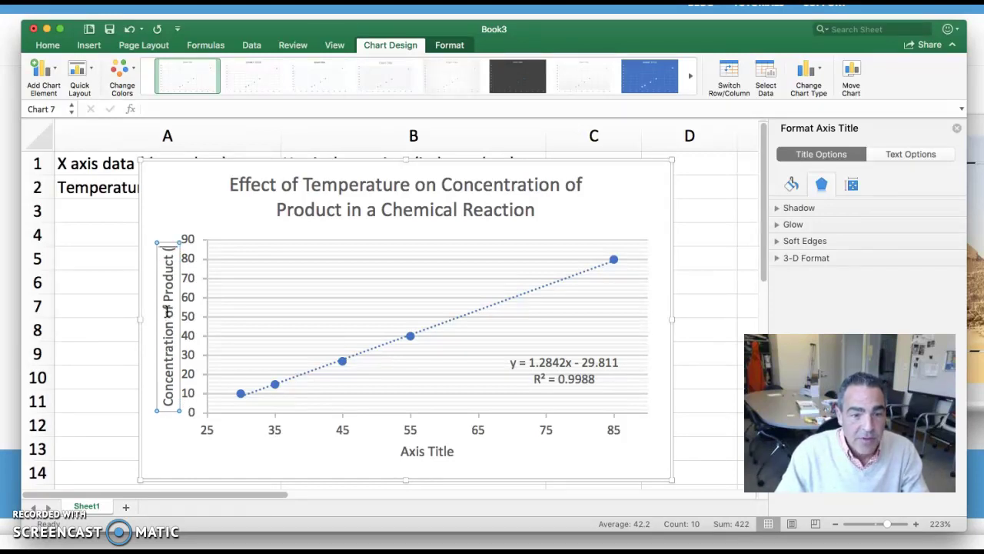
{"action": "type", "text": "mol/L"}
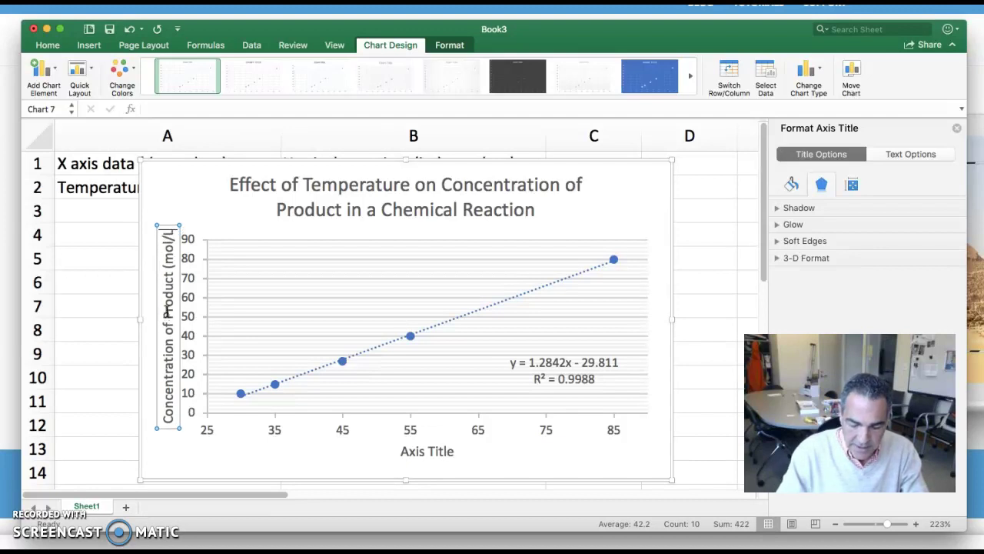
{"action": "type", "text": ")"}
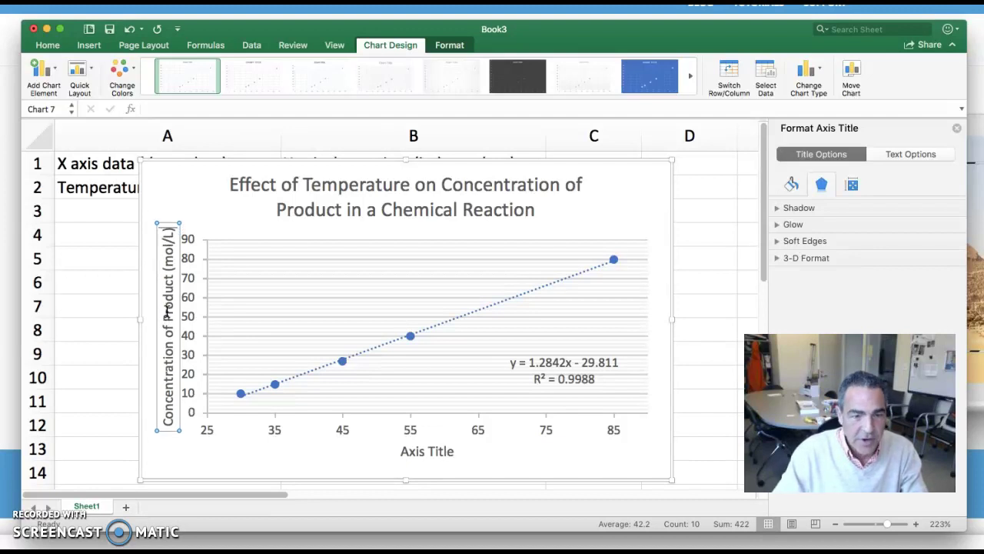
Step: Set the horizontal axis title to "Temperature (degrees Celsius)"
{"action": "left_click", "coordinate": [415, 451]}
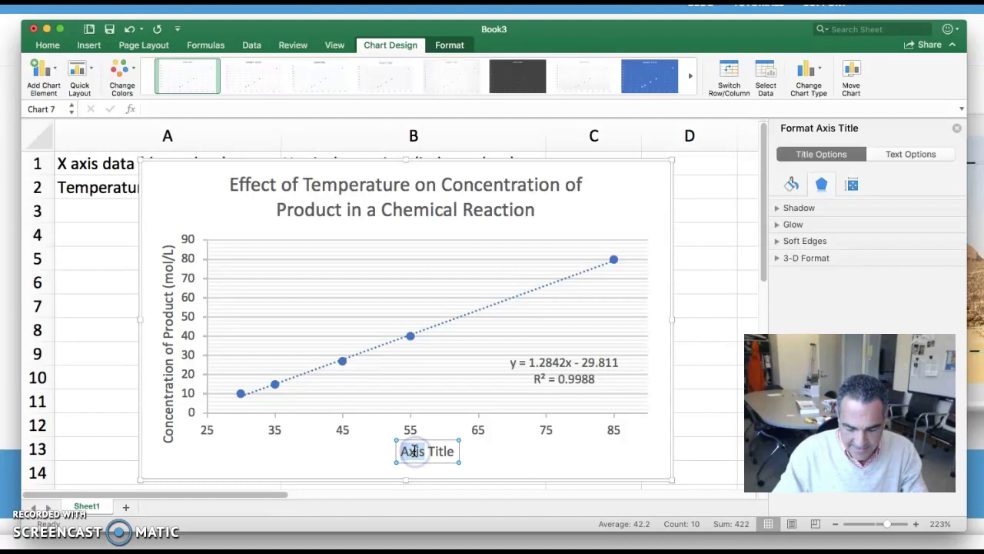
{"action": "triple_click", "coordinate": [415, 451]}
{"action": "type", "text": "Temperature ("}
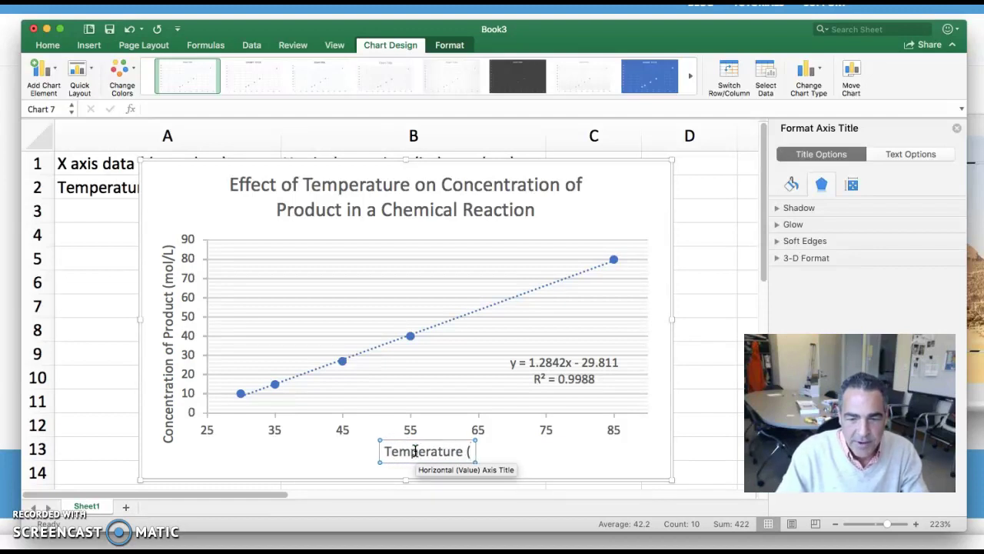
{"action": "type", "text": "degree"}
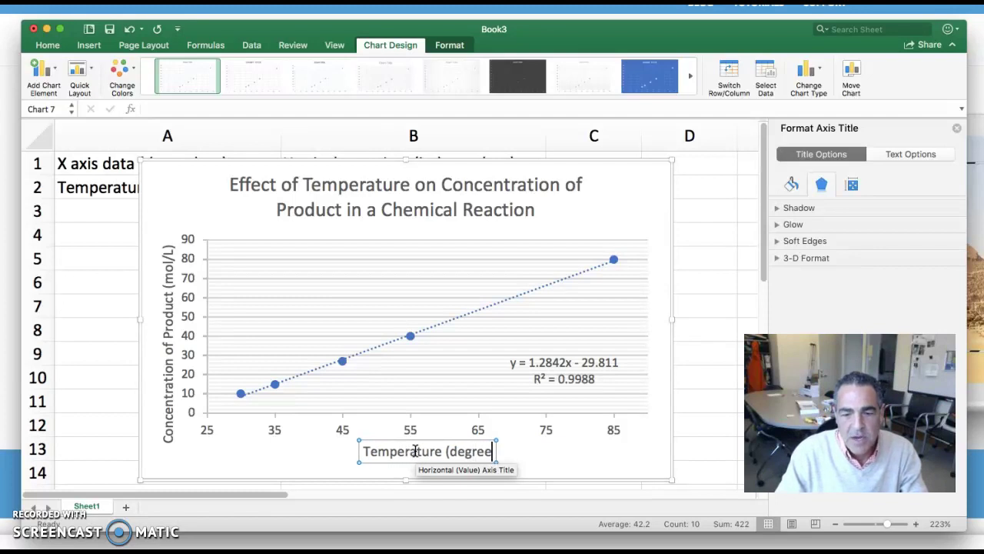
{"action": "type", "text": "s Celsi"}
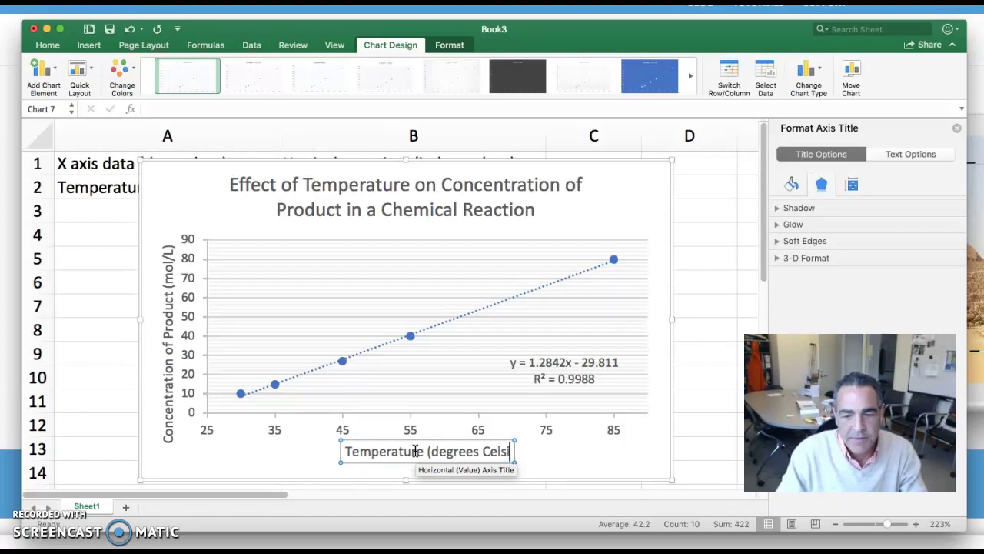
{"action": "type", "text": "us)"}
{"action": "left_click", "coordinate": [542, 456]}
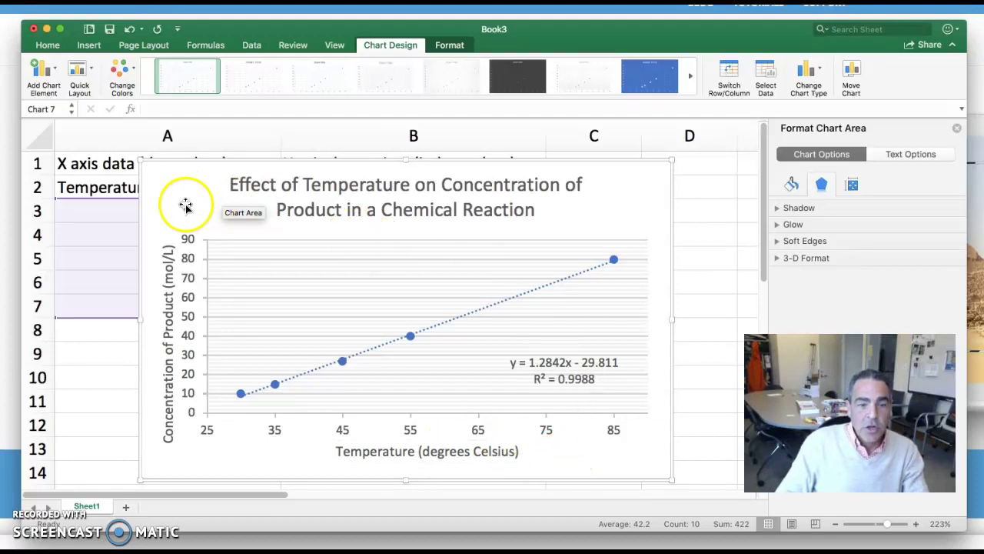
{"action": "left_click", "coordinate": [646, 194]}
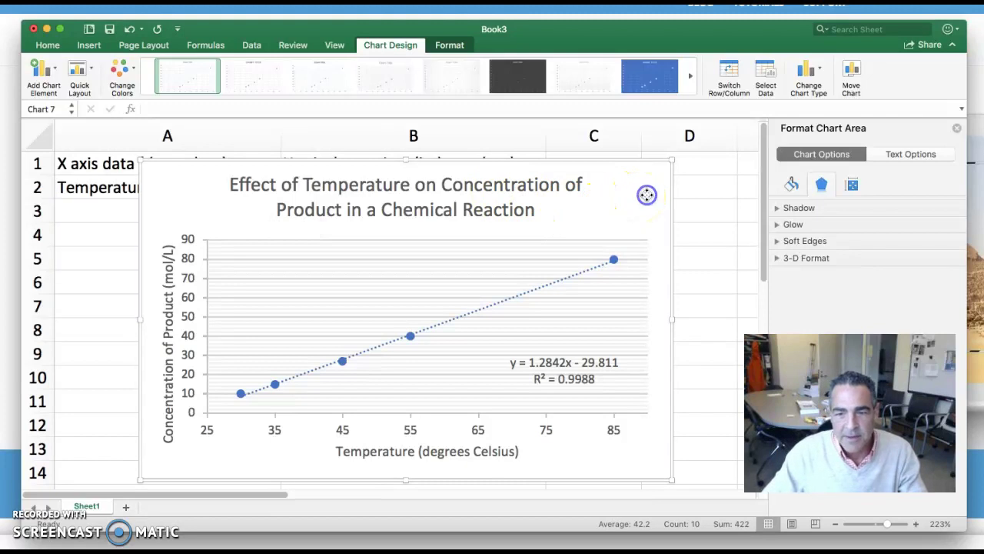